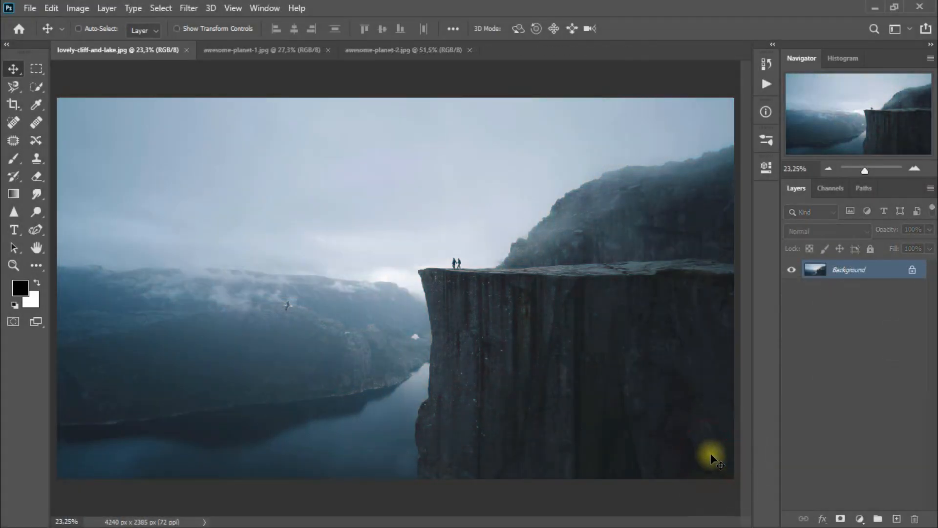
- Add a Brightness/Contrast adjustment layer above the cliff photo with brightness -53 and contrast 45, and compare before and after
left_click(860, 519)
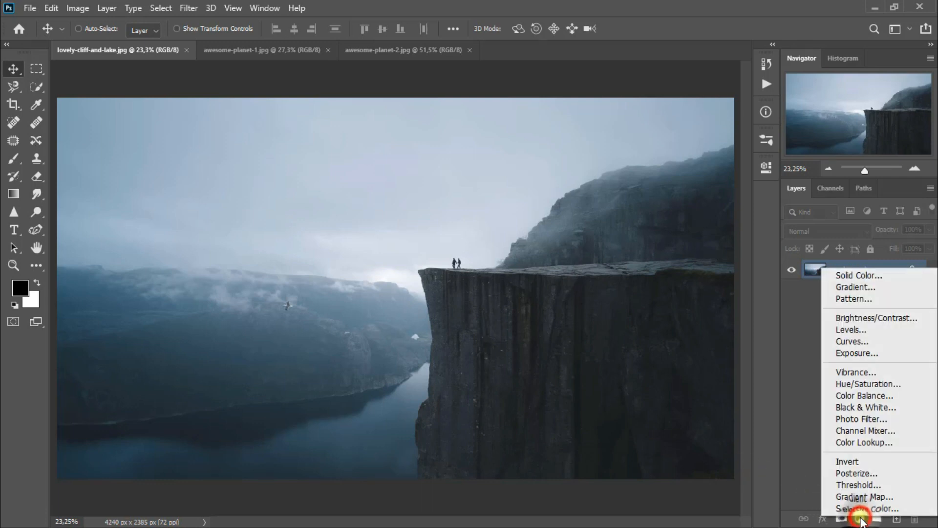
left_click(897, 318)
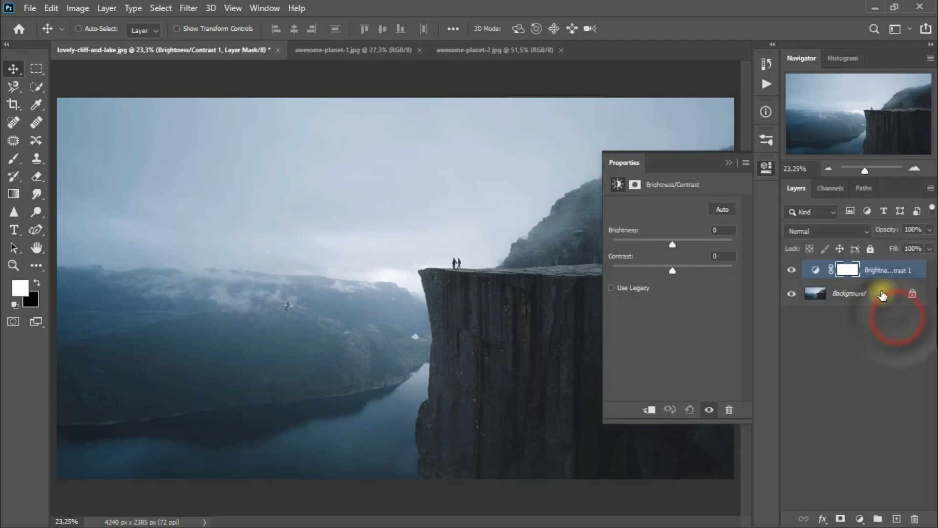
left_click_drag(670, 244, 699, 276)
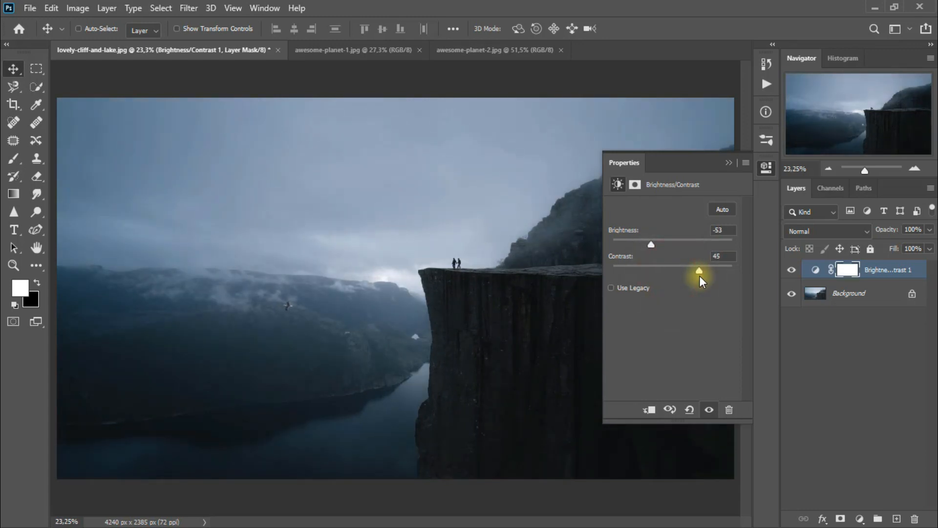
left_click(729, 164)
left_click(789, 271)
left_click(788, 273)
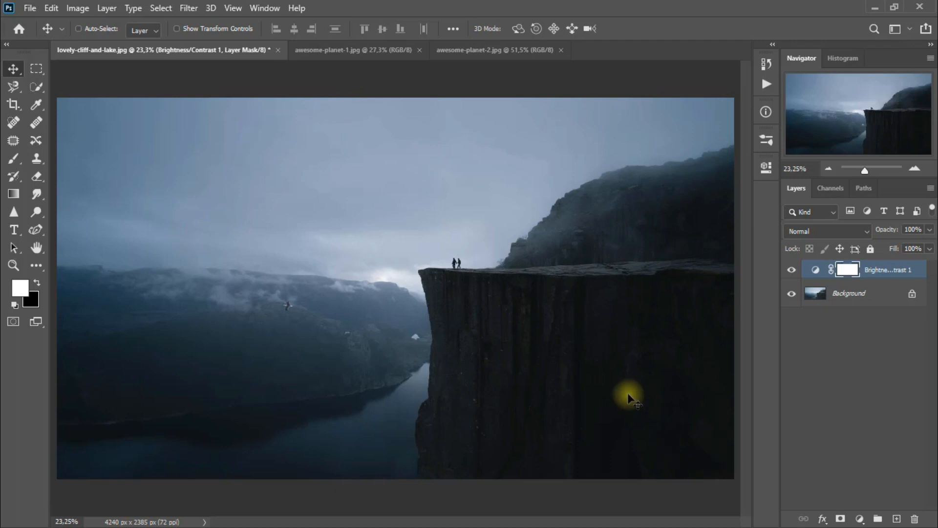
- Bring the awesome-planet-1 image into the cliff document, close its source file and place it along the canvas's left side
left_click(358, 50)
left_click(297, 195)
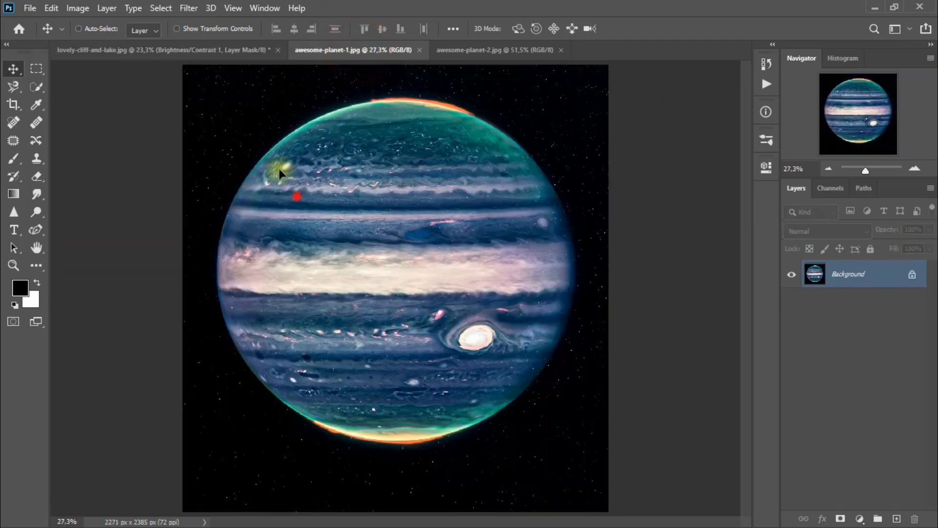
left_click_drag(221, 61, 237, 214)
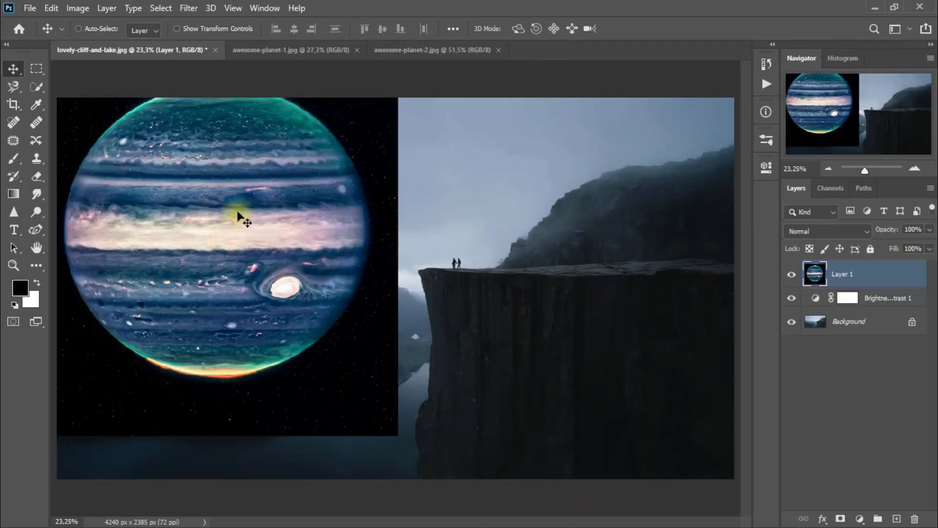
left_click(326, 57)
left_click(356, 50)
left_click_drag(263, 247, 281, 292)
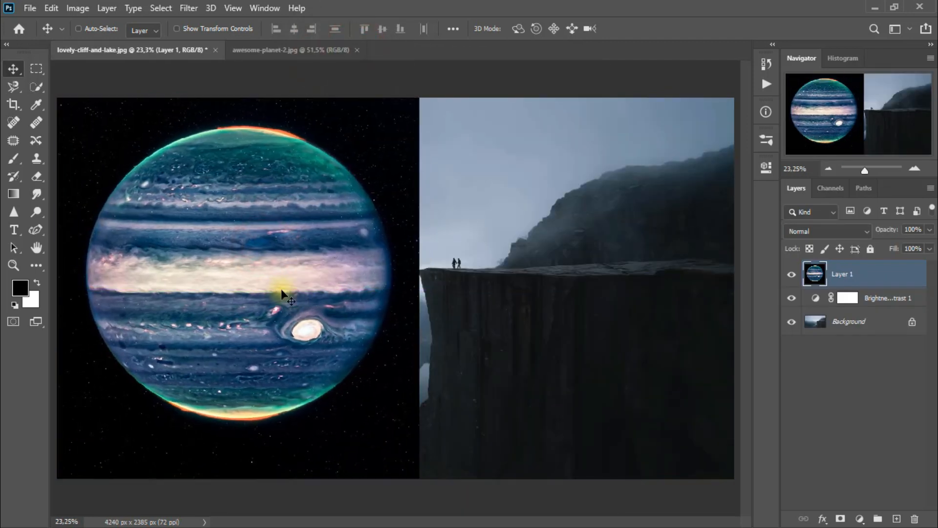
- Set the planet layer's blend mode to Subtract and compare the image with and without it
left_click(825, 232)
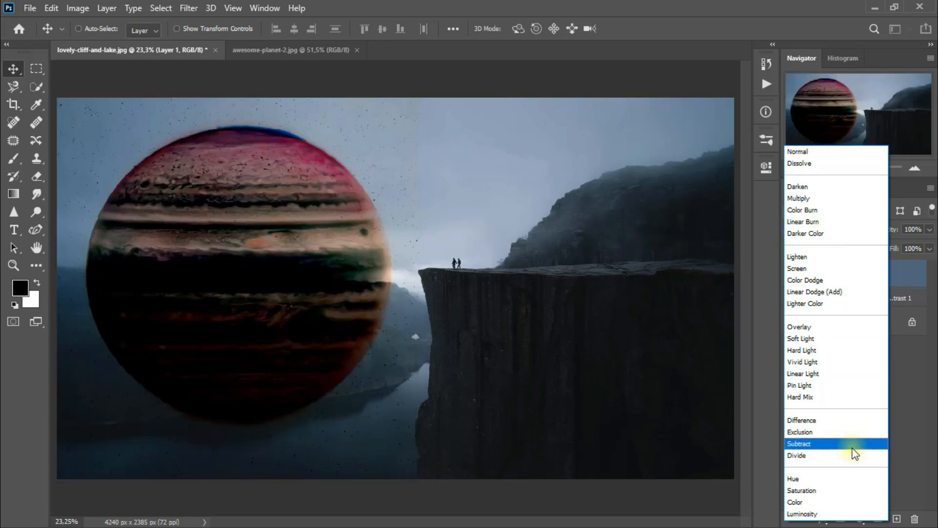
left_click(850, 445)
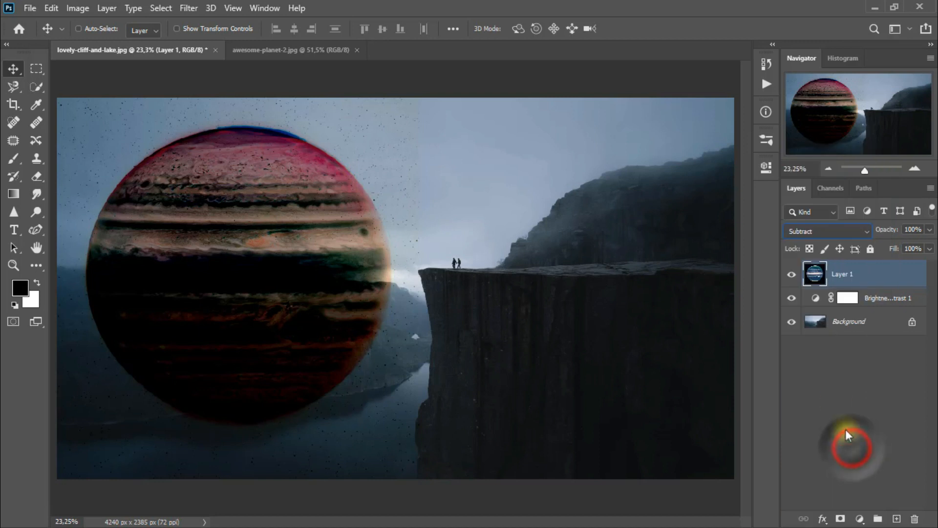
left_click(791, 274)
left_click(792, 274)
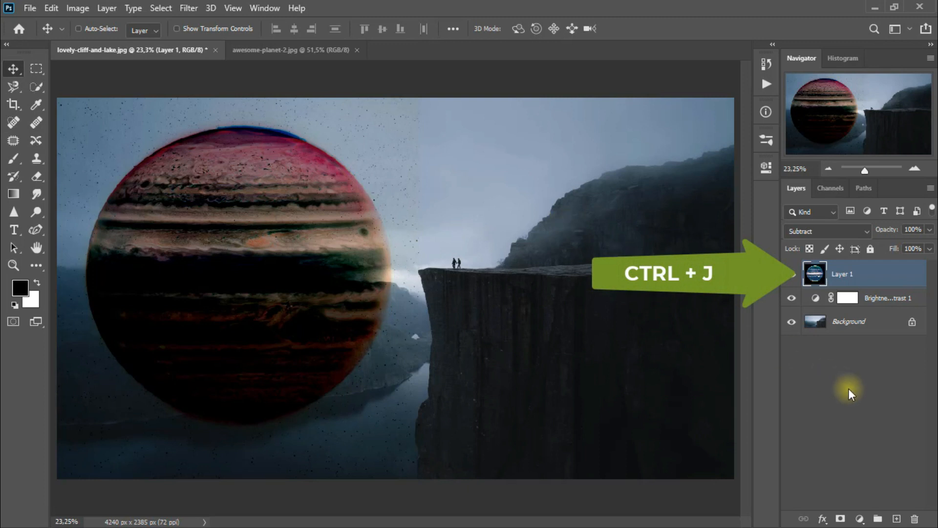
- Duplicate the planet layer, set the copy to Lighten at 78% opacity and check its effect
key("ctrl+j")
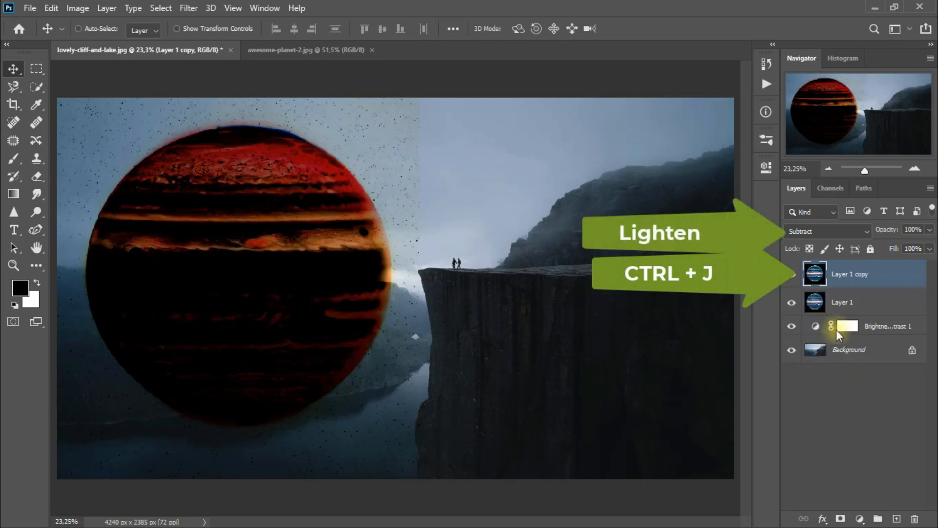
left_click(815, 231)
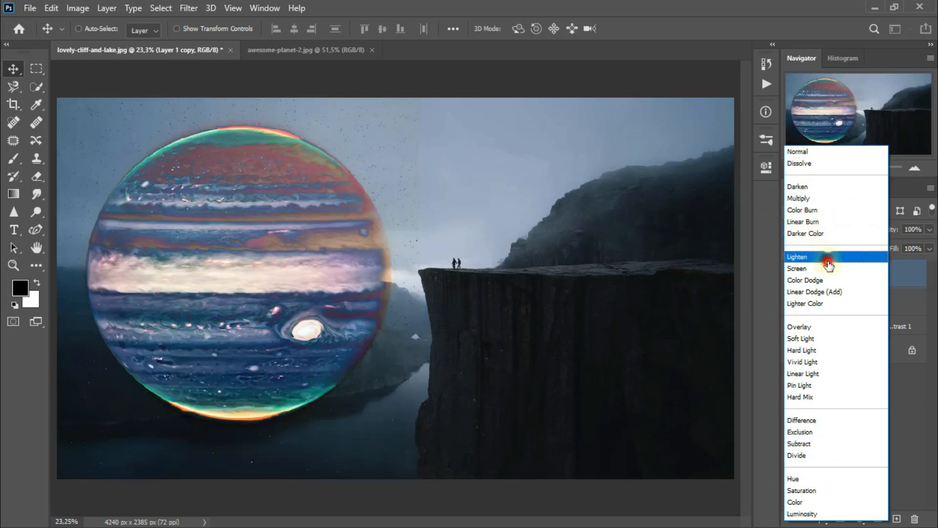
left_click(812, 257)
left_click(929, 229)
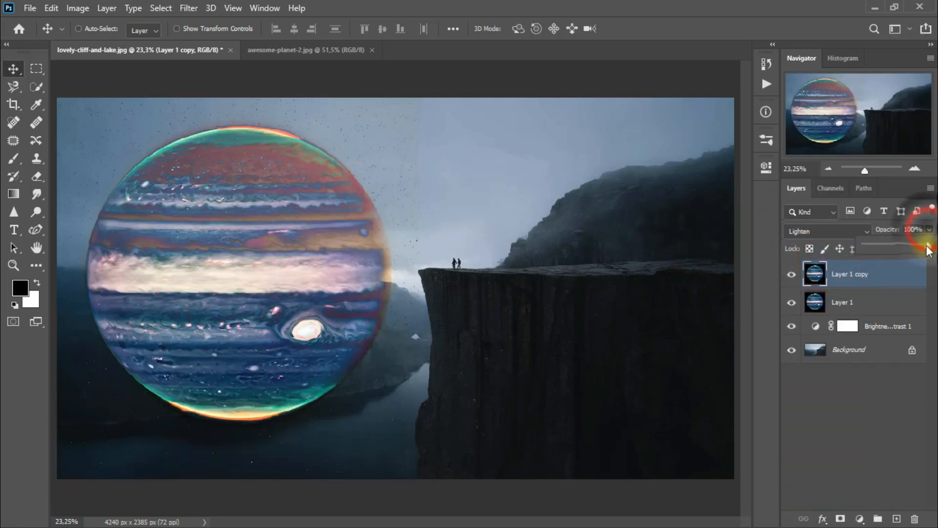
left_click_drag(921, 245, 913, 247)
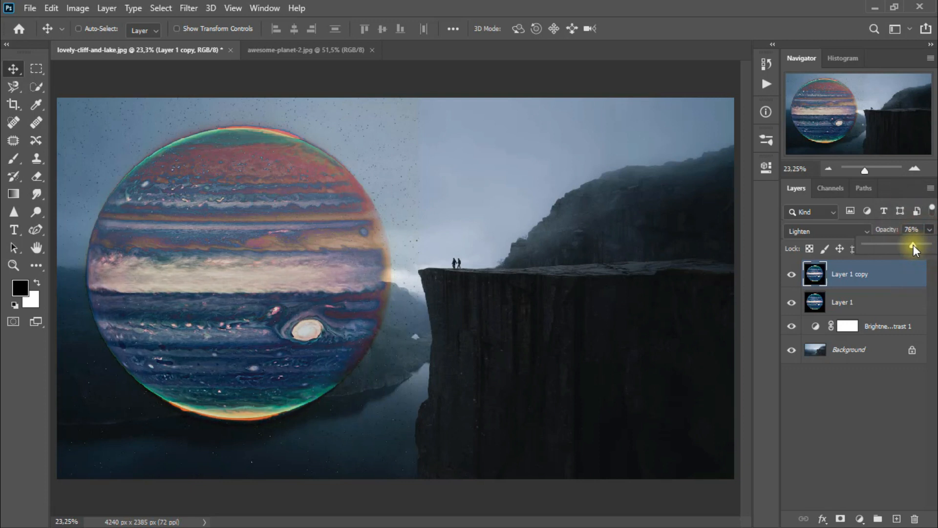
left_click(792, 275)
left_click(792, 275)
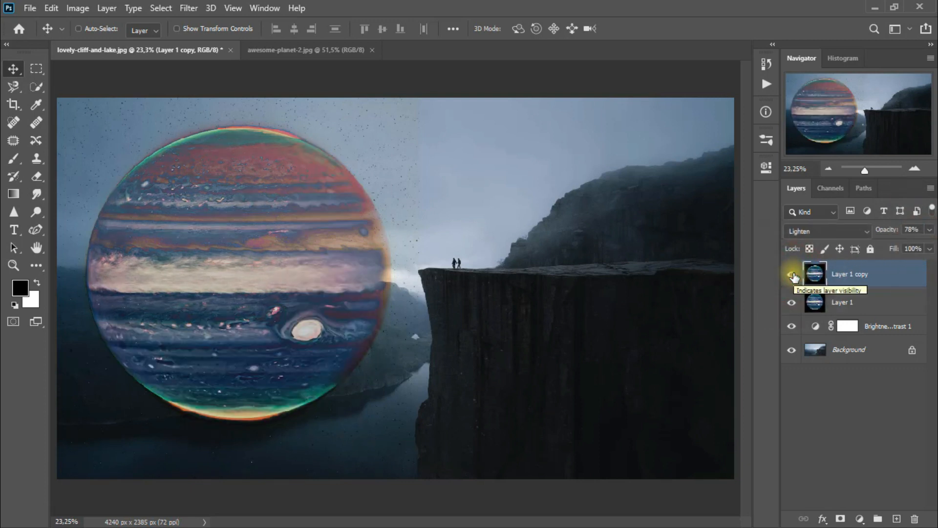
- Rotate both planet layers together slightly clockwise with Free Transform and group them
key("ctrl")
left_click(855, 305, "ctrl")
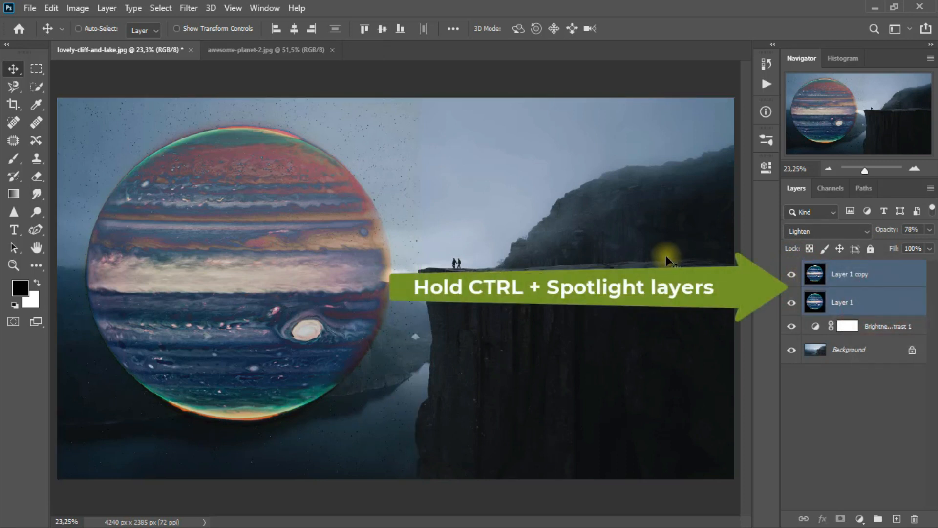
key("ctrl+t")
left_click_drag(498, 315, 472, 358)
left_click(14, 69)
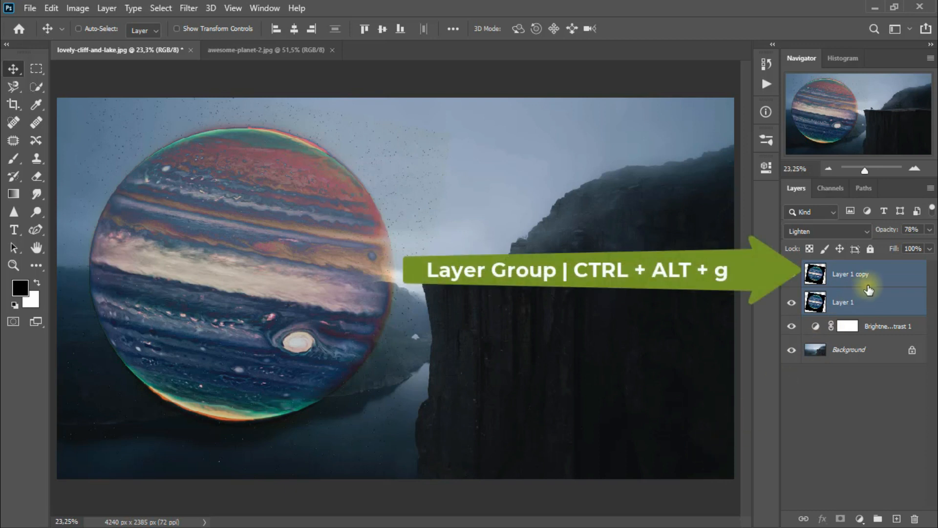
key("ctrl+g")
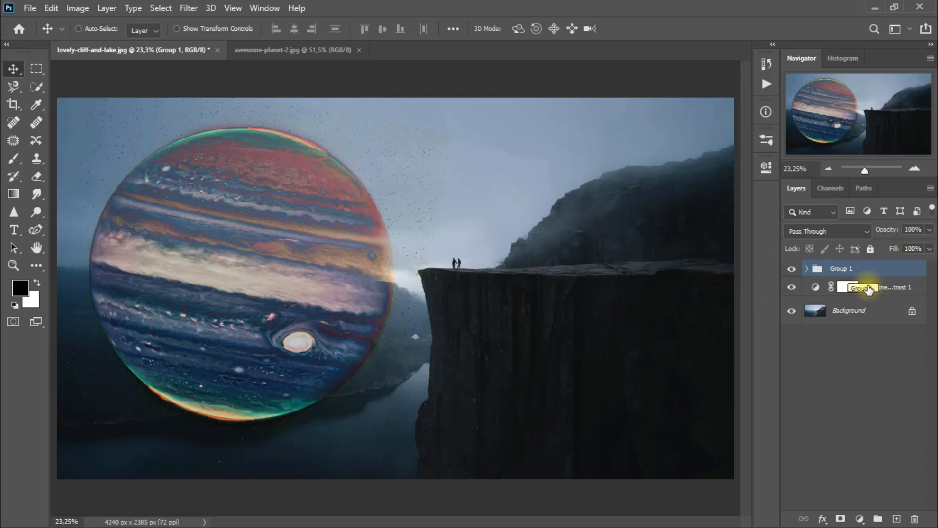
- Add a layer mask to the planet group and erase the planet image's hard edge in the sky with a soft Eraser at 30% opacity
left_click(840, 518)
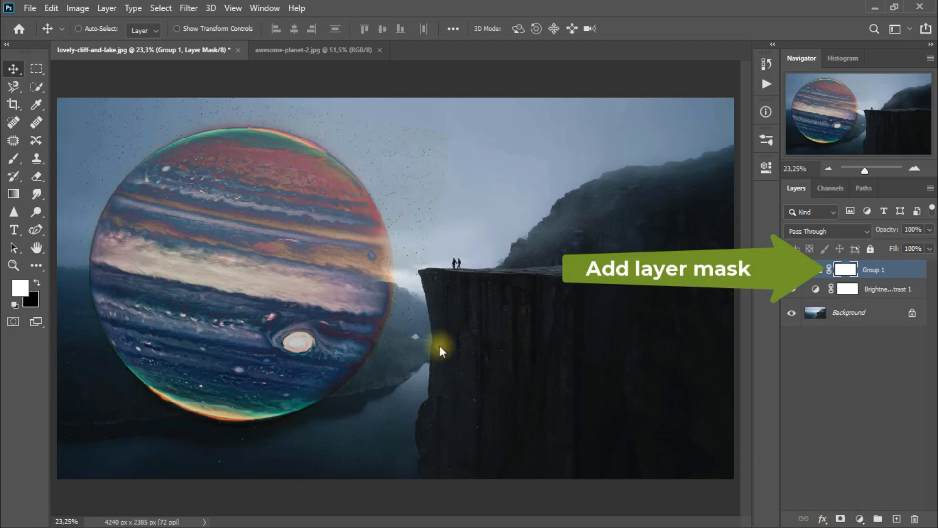
left_click(39, 177)
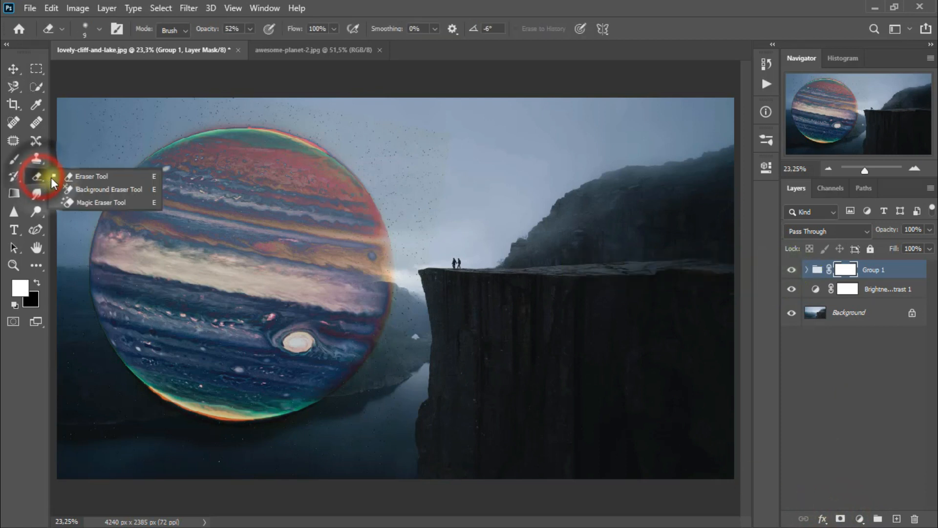
left_click(135, 175)
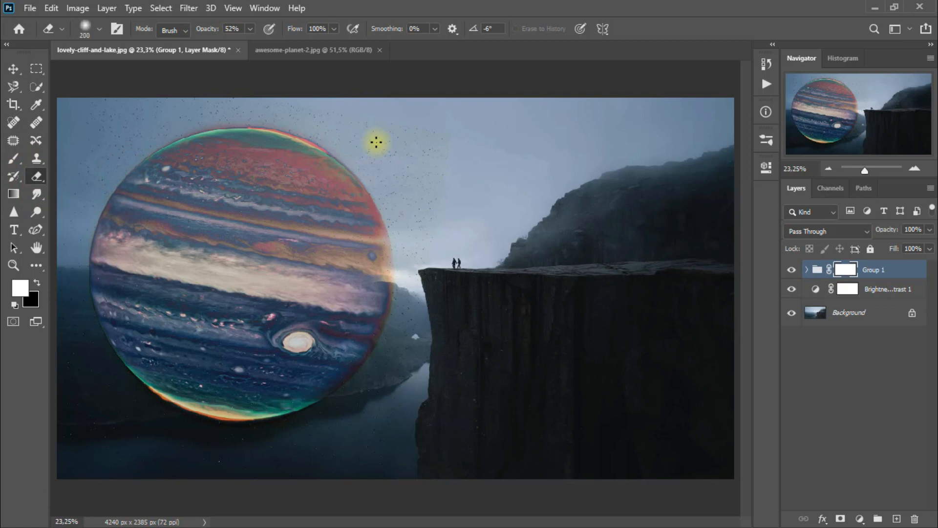
left_click(250, 28)
left_click_drag(248, 43, 236, 43)
left_click(367, 9)
left_click(271, 94)
left_click_drag(356, 116, 378, 119)
left_click_drag(329, 109, 386, 121)
left_click_drag(388, 121, 443, 138)
left_click_drag(444, 139, 447, 195)
mouse_move(442, 159)
left_mouse_down()
mouse_move(433, 243)
mouse_move(432, 215)
left_mouse_up()
left_click(792, 270)
left_click(793, 272)
left_click_drag(380, 134, 391, 126)
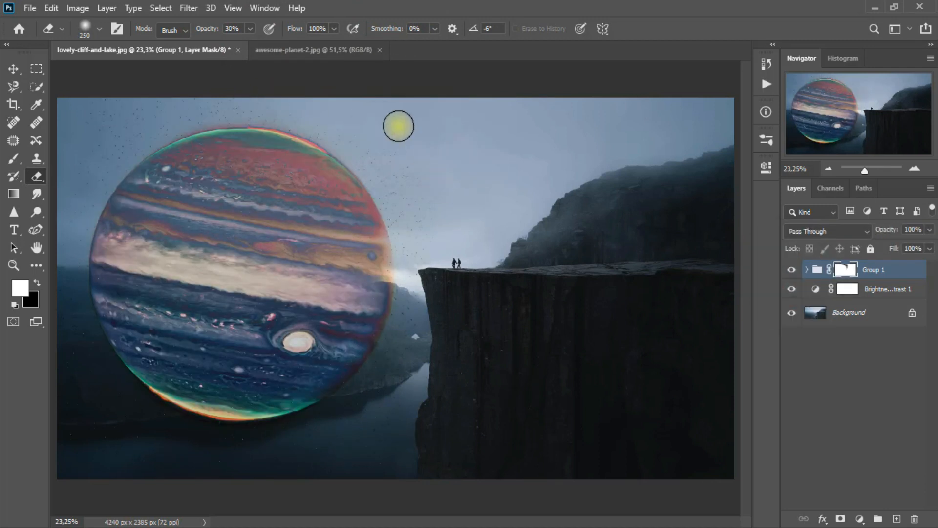
left_click(14, 69)
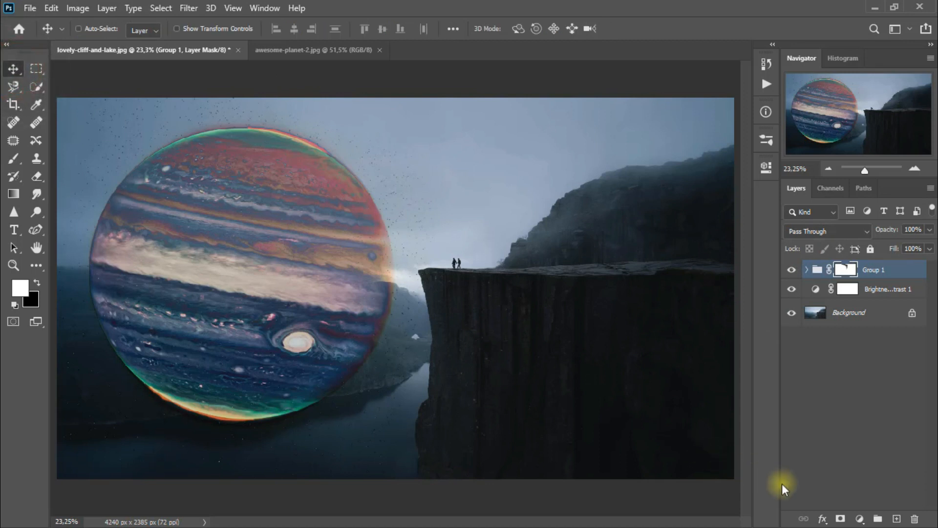
- Add a Brightness/Contrast adjustment layer above the planet group with brightness 9 and contrast 63, and compare before and after
left_click(858, 518)
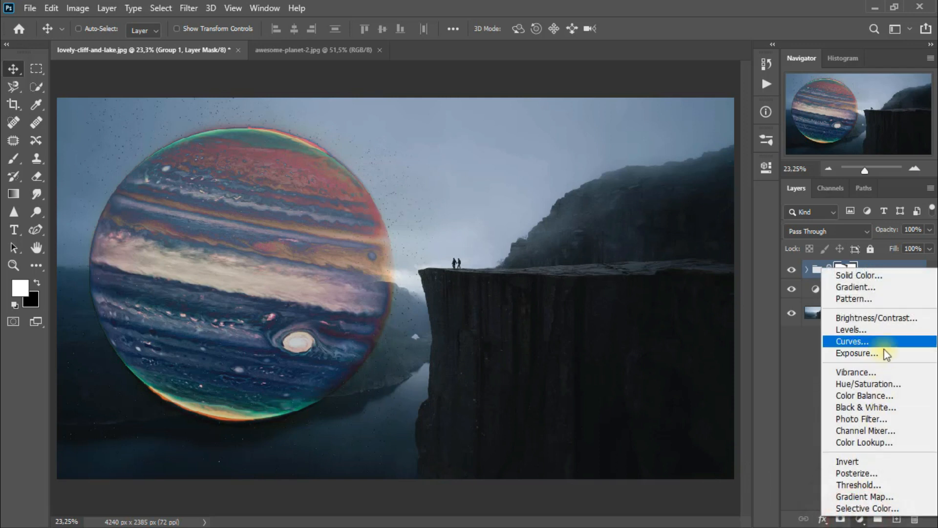
left_click(886, 319)
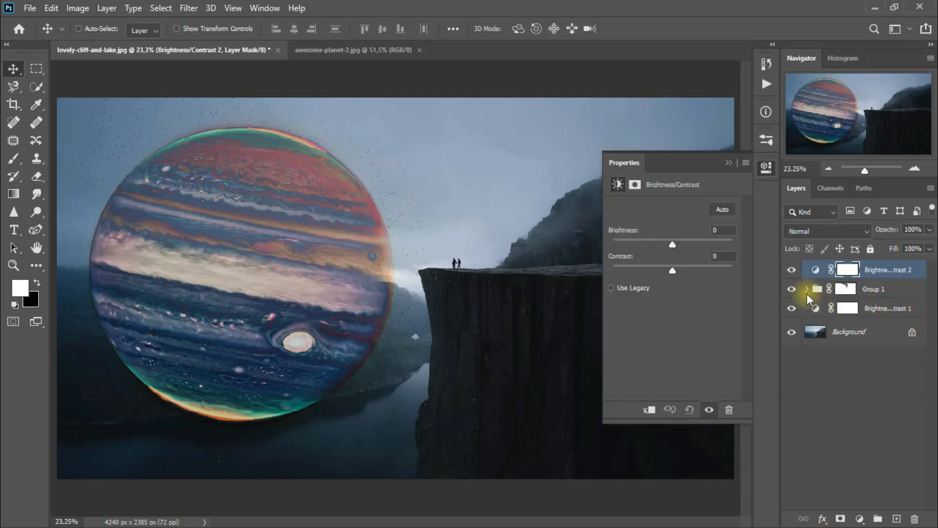
left_click_drag(672, 245, 710, 272)
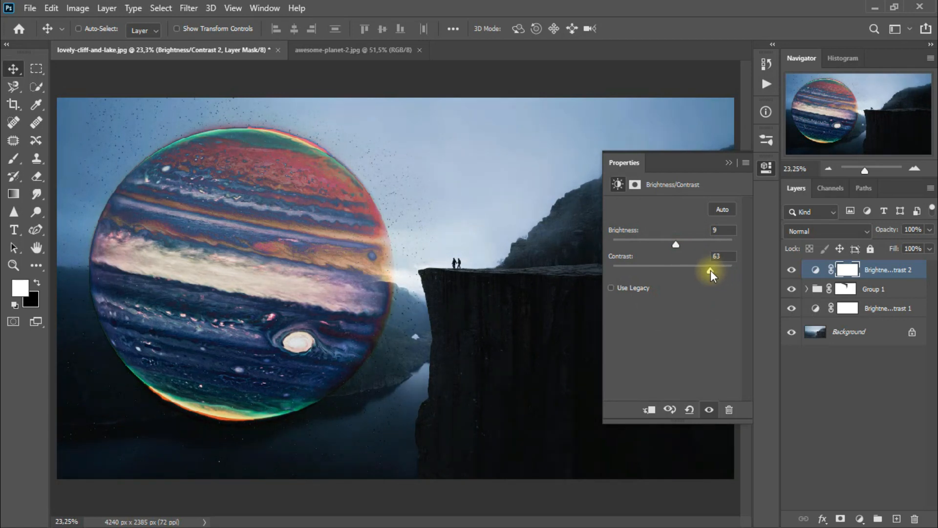
left_click(729, 161)
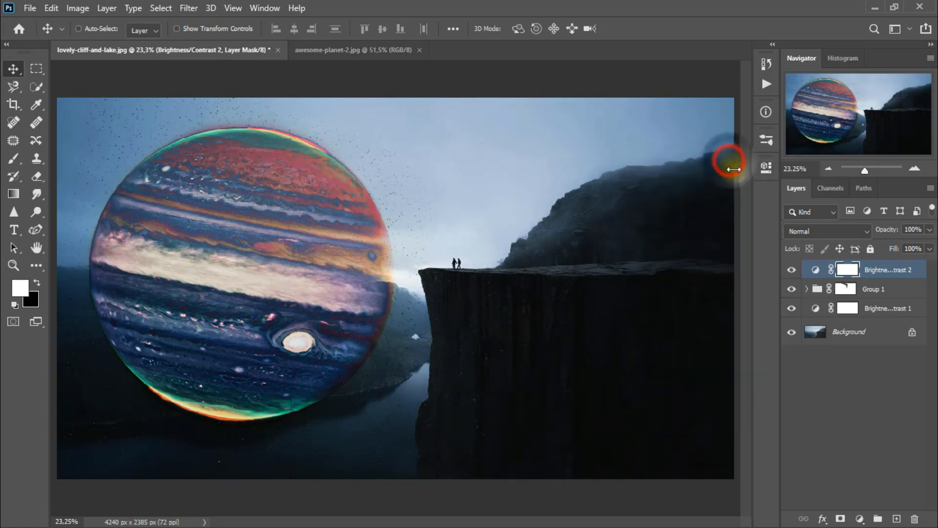
left_click(791, 270)
left_click(791, 270)
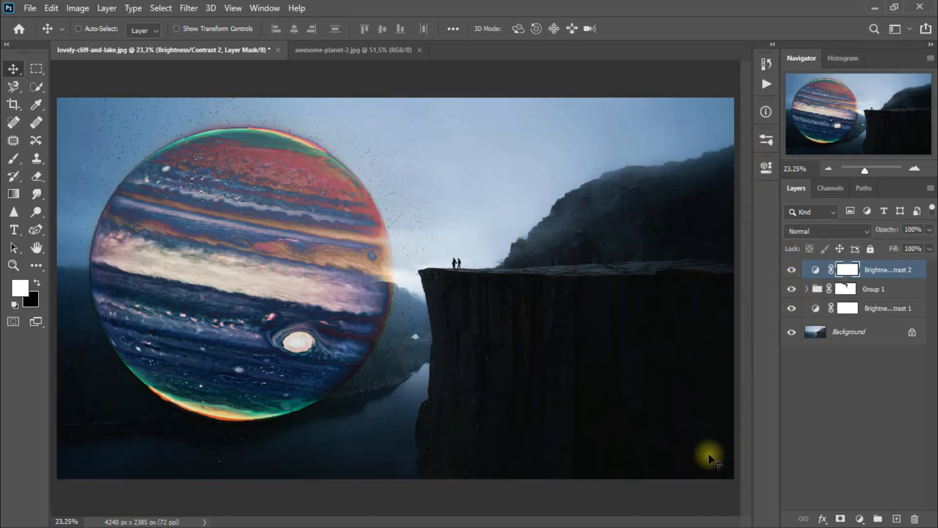
- Create a new empty layer on top and set the foreground color to #2b8878
left_click(898, 518)
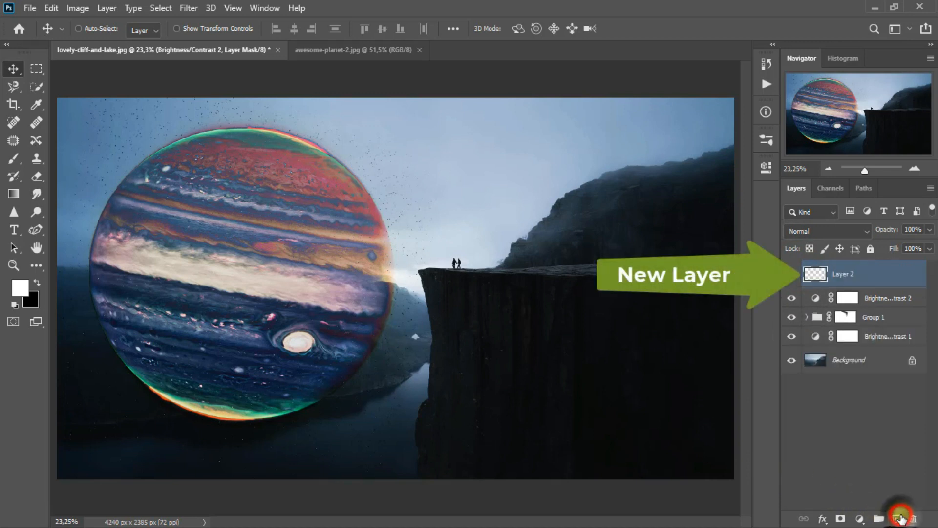
left_click(37, 283)
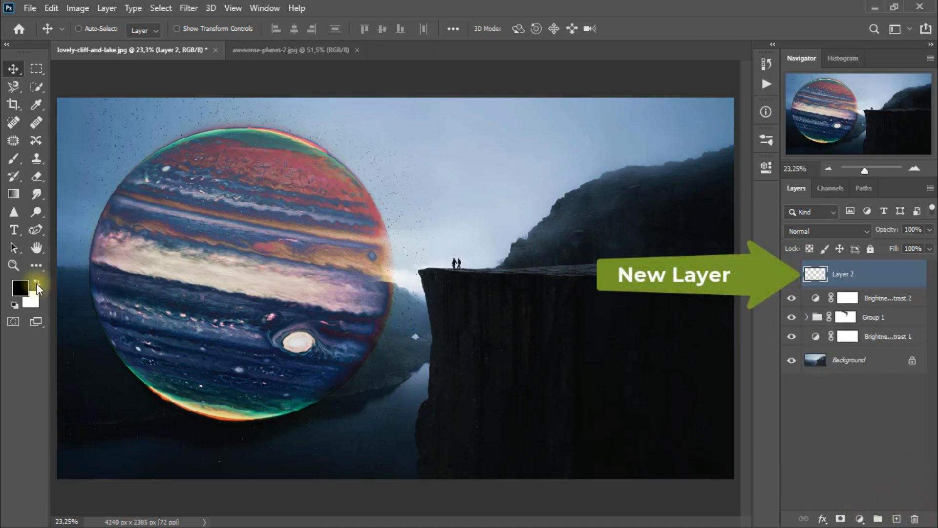
left_click(36, 283)
left_click(16, 292)
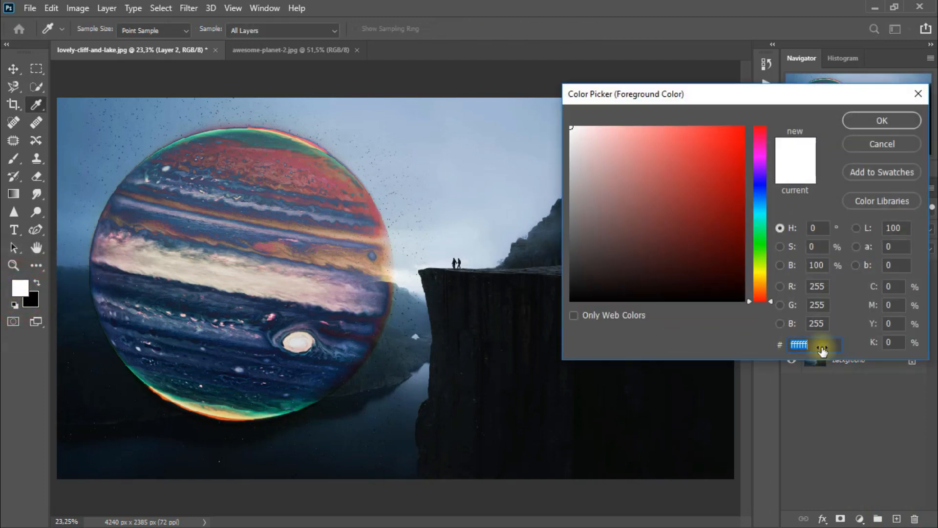
type("2b8878")
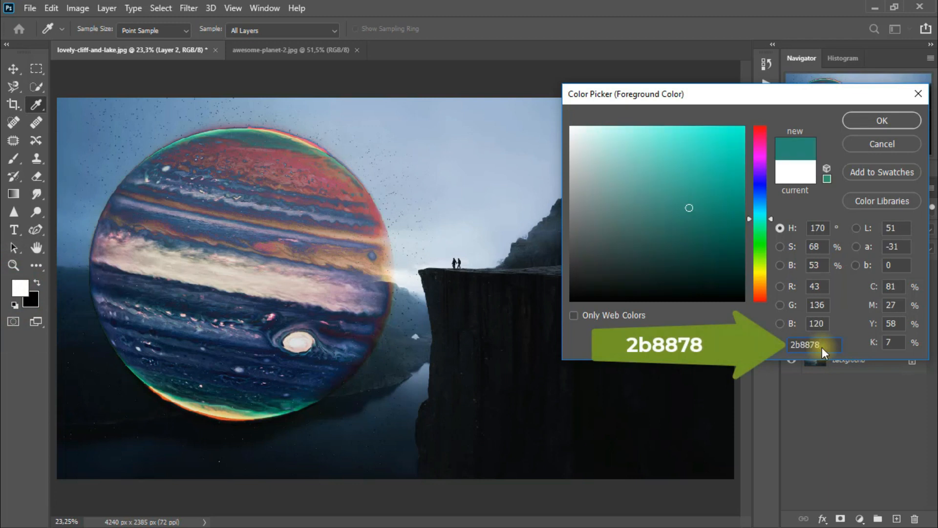
left_click(882, 120)
- Draw a filled teal circle over the planet's centre with the Ellipse tool in Pixels mode, slightly smaller than the planet
left_click(39, 258)
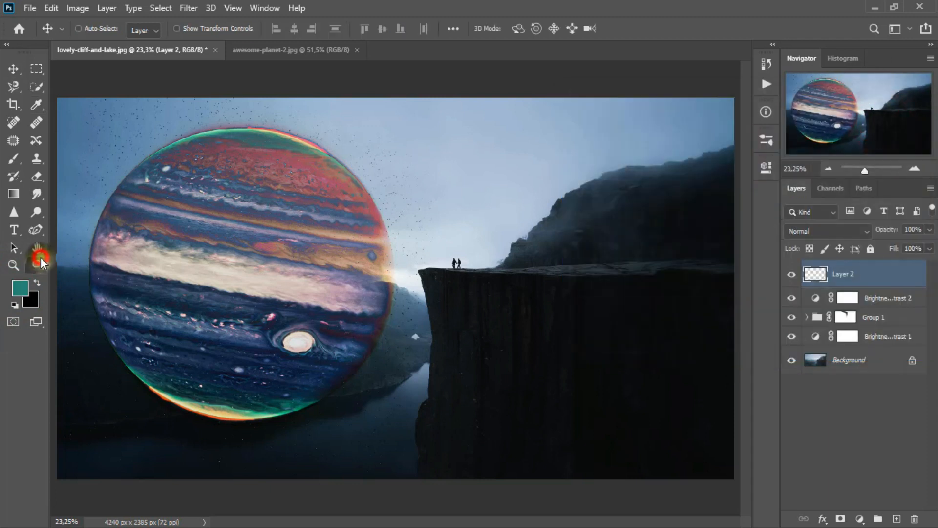
left_click(140, 467)
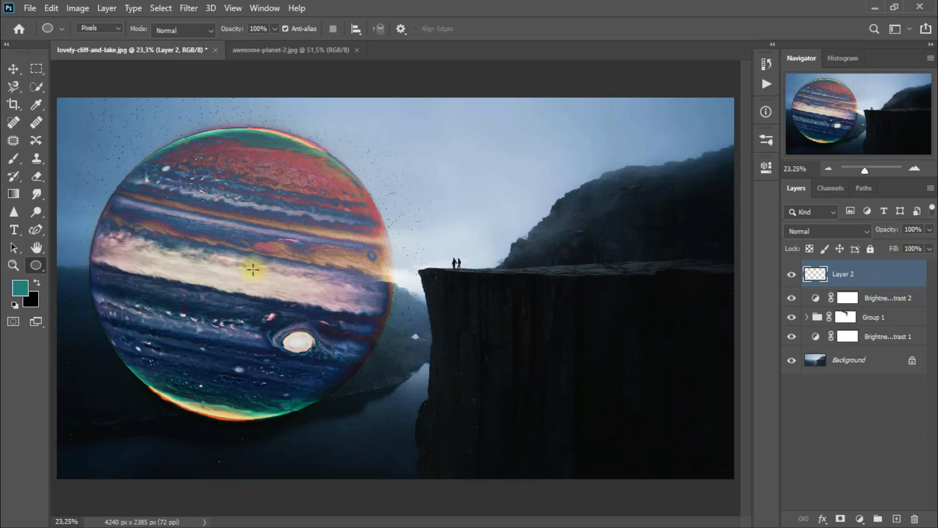
left_click_drag(245, 275, 352, 423)
key("alt+BackSpace")
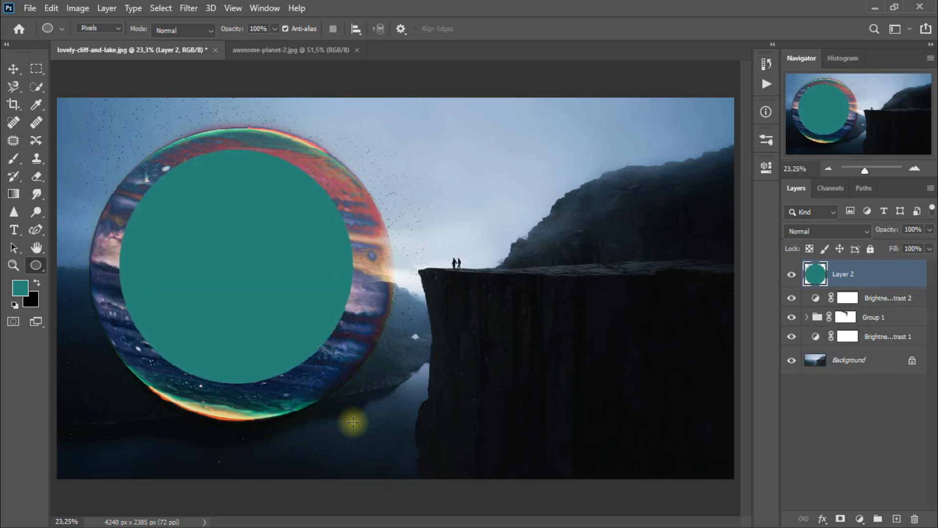
- Move the teal circle over the gap between the planet and the cliff edge and set its blend mode to Color Dodge
left_click(13, 68)
left_click_drag(253, 264, 394, 276)
left_click(826, 232)
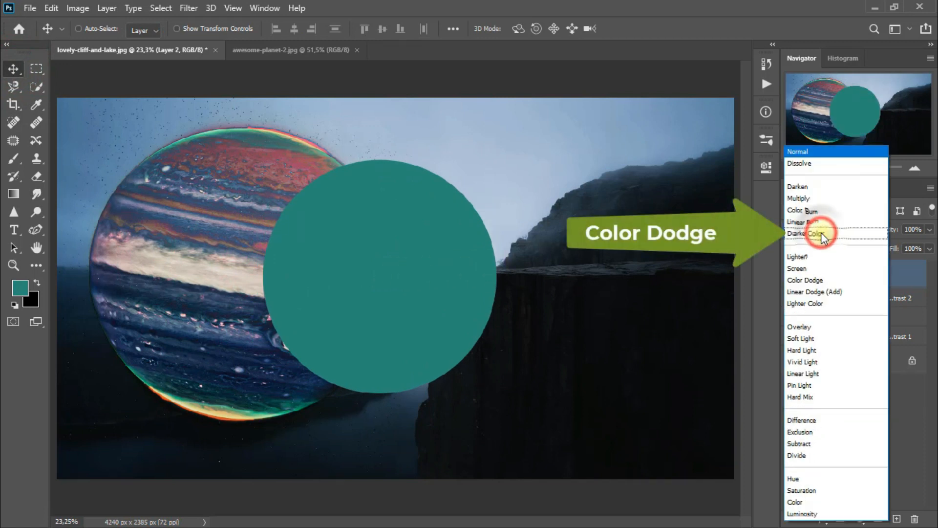
left_click(822, 279)
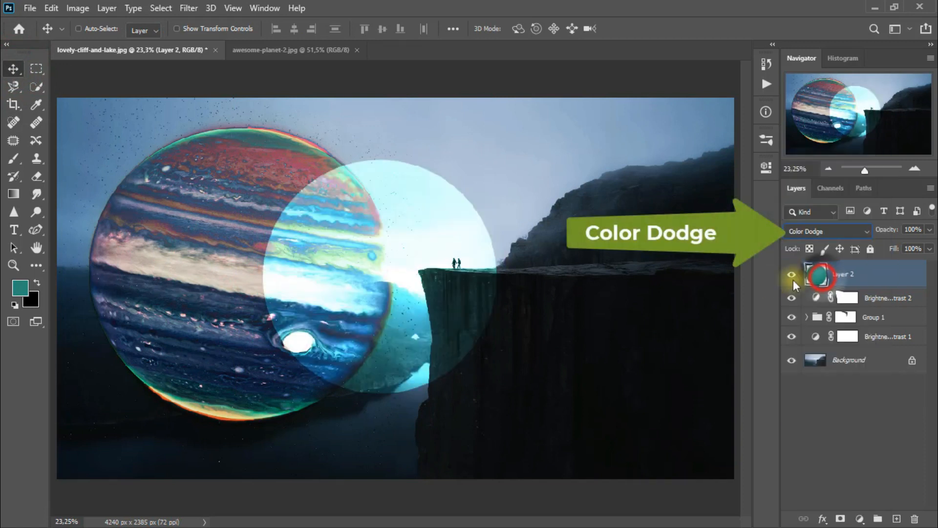
left_click_drag(453, 308, 456, 300)
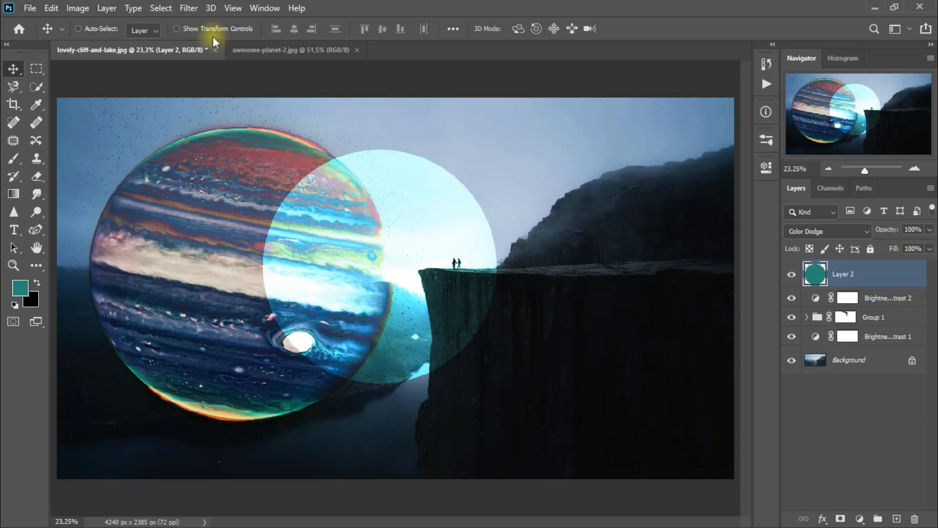
- Apply a Gaussian Blur with a radius of 585.5 pixels to the teal circle and compare the image with and without it
left_click(188, 8)
mouse_move(233, 156)
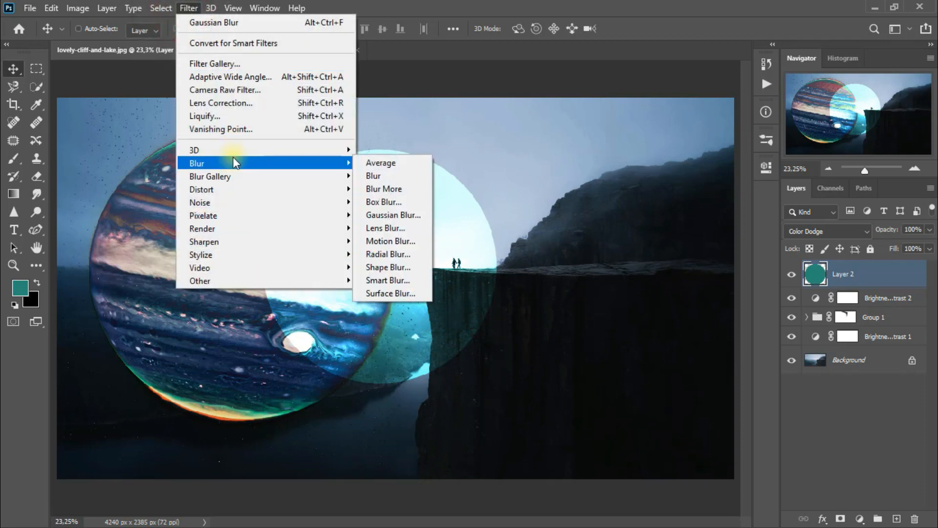
left_click(423, 216)
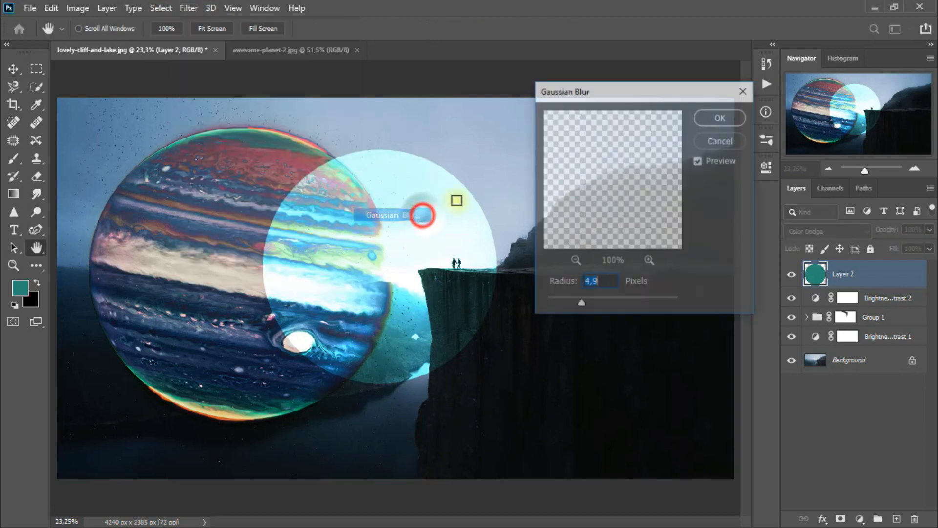
left_click_drag(696, 95, 676, 78)
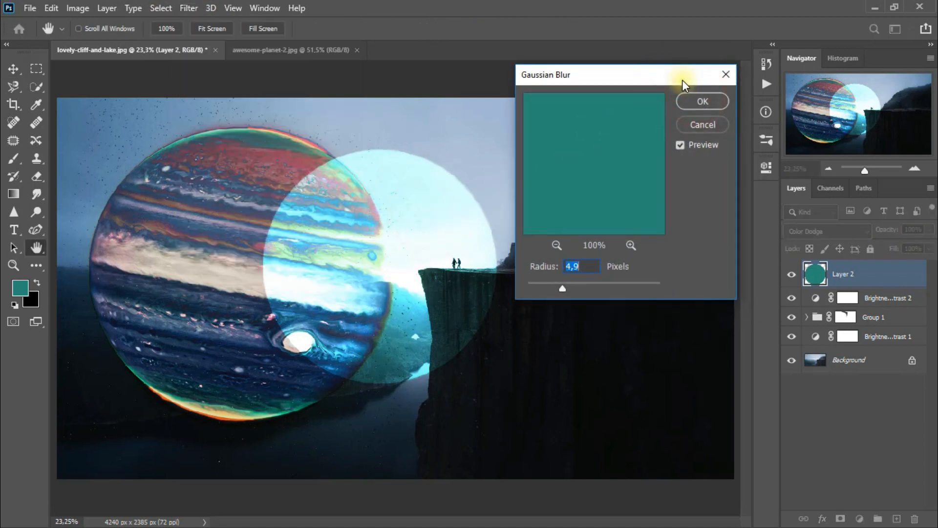
left_click_drag(565, 288, 626, 290)
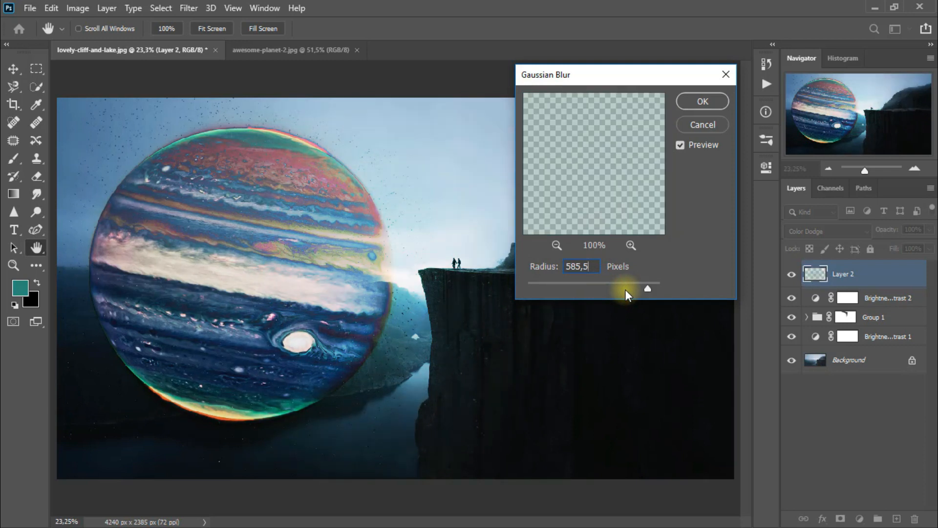
left_click(710, 101)
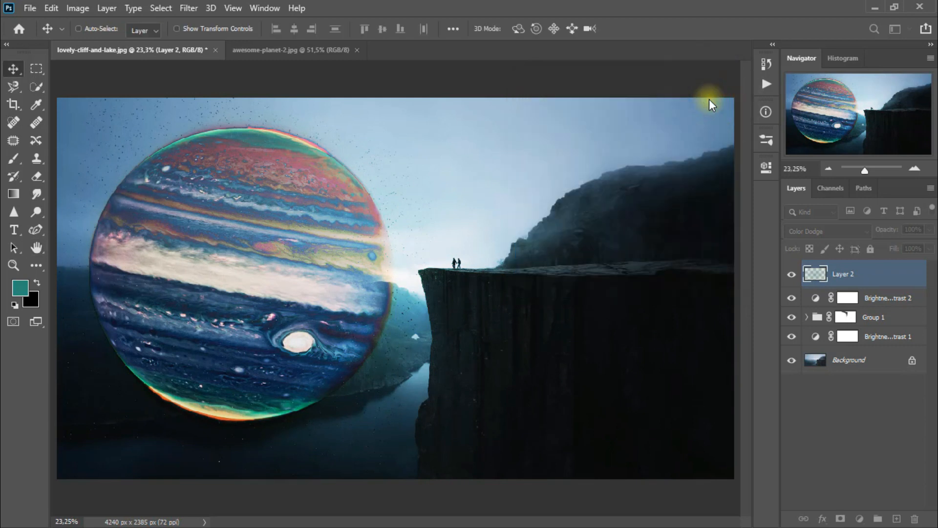
left_click(792, 275)
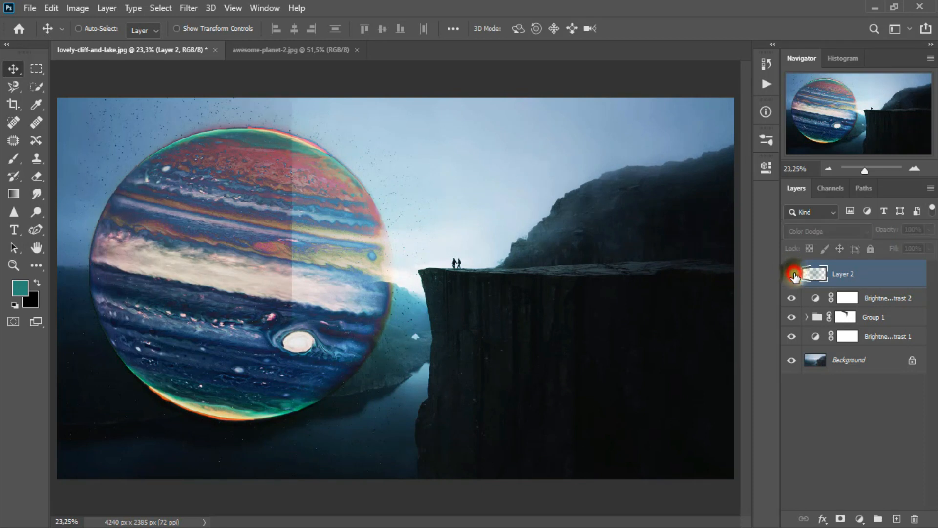
left_click(794, 275)
left_click(794, 275)
left_click(794, 274)
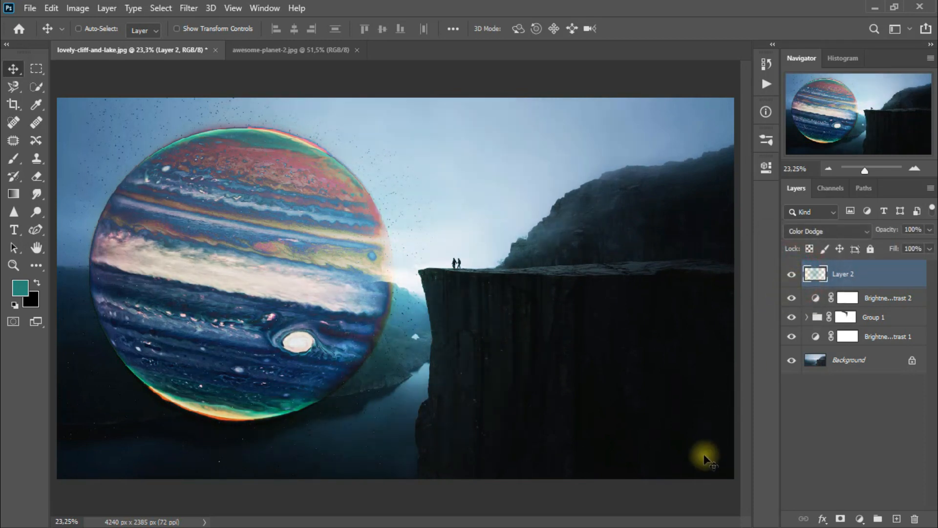
- Load the pixels of Layer 2 as a selection and target the layer mask of Brightness/Contrast 1
right_click(814, 276)
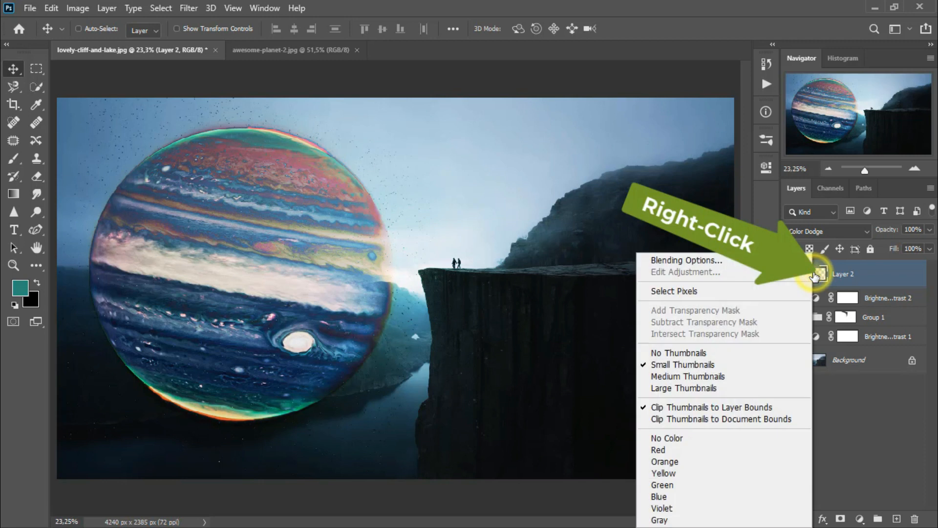
left_click(748, 290)
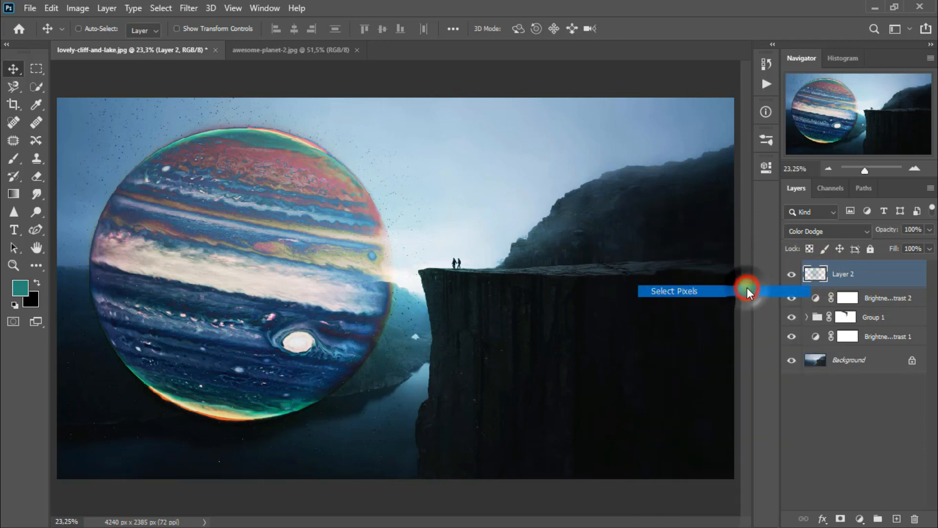
left_click(851, 337)
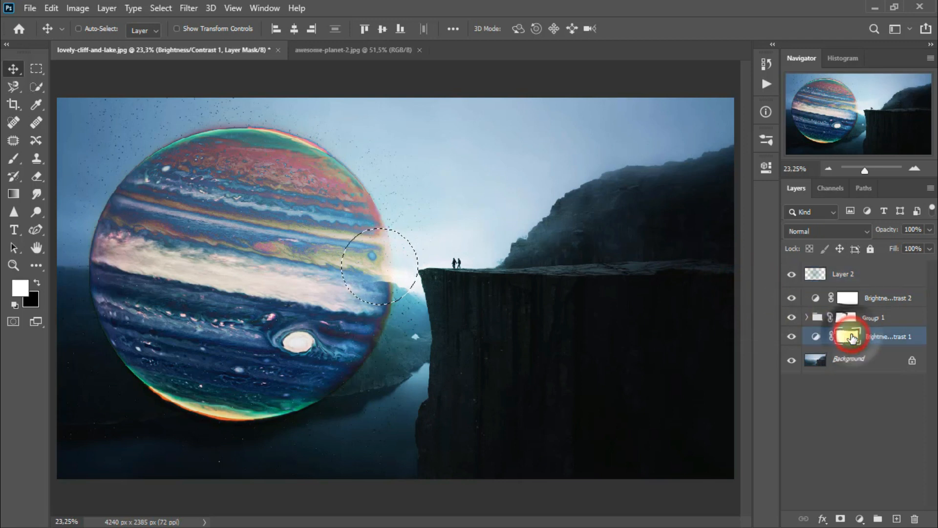
- Set up the Eraser with 59% opacity and the Soft Round brush
left_click(37, 176)
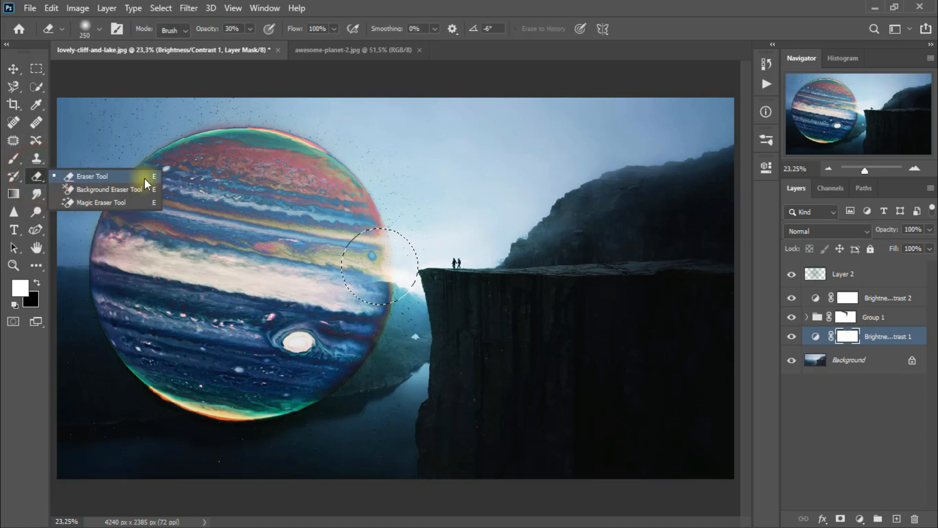
left_click(145, 178)
left_click(250, 30)
left_click_drag(252, 42, 270, 42)
right_click(387, 283)
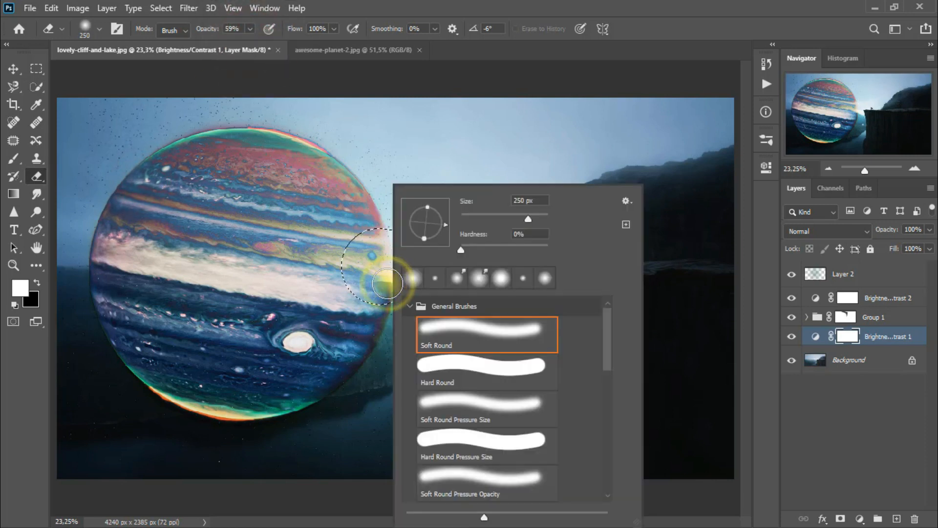
left_click(498, 339)
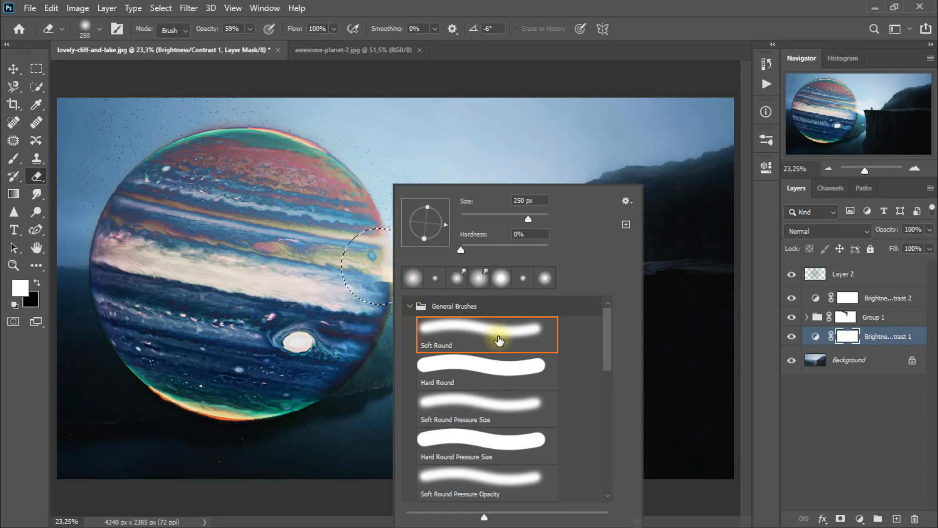
left_click(498, 339)
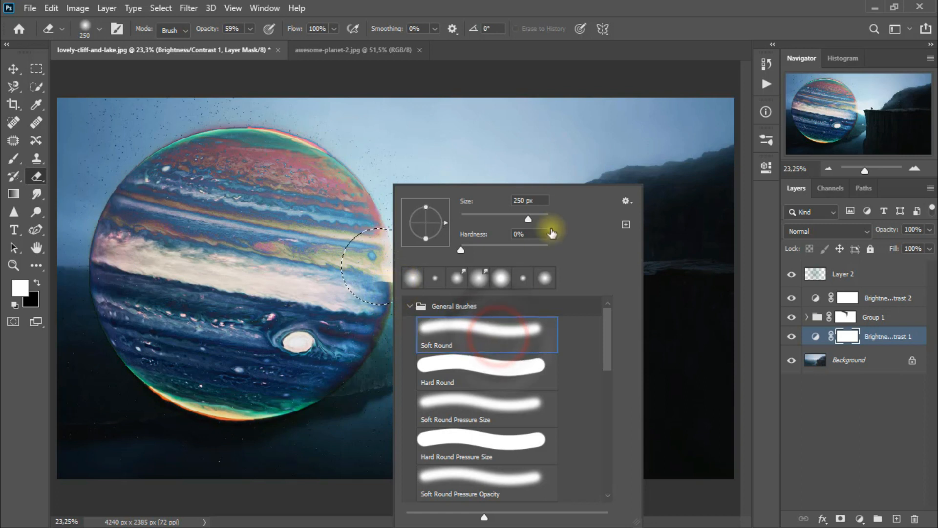
left_click(662, 12)
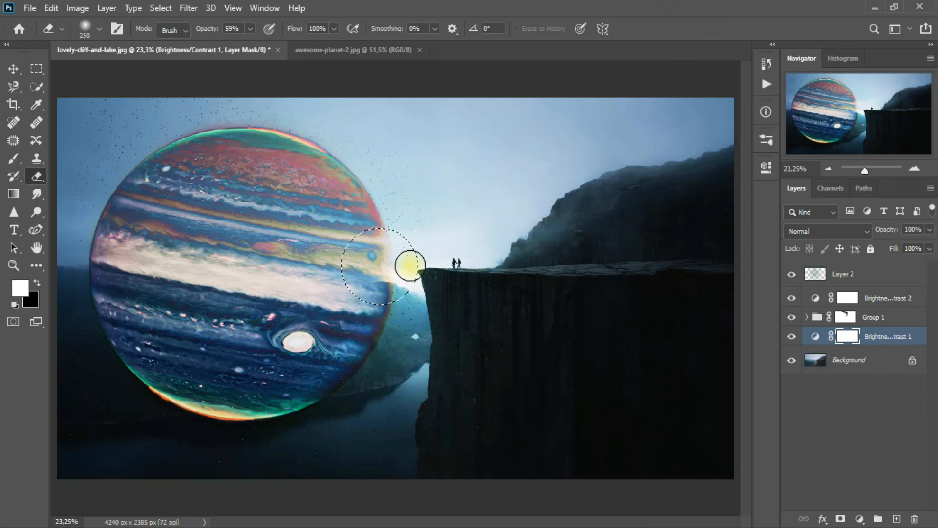
- Clear the selected area of the Brightness/Contrast 1 mask three times, deselect, and compare the adjustment on and off
key("Delete")
key("Delete")
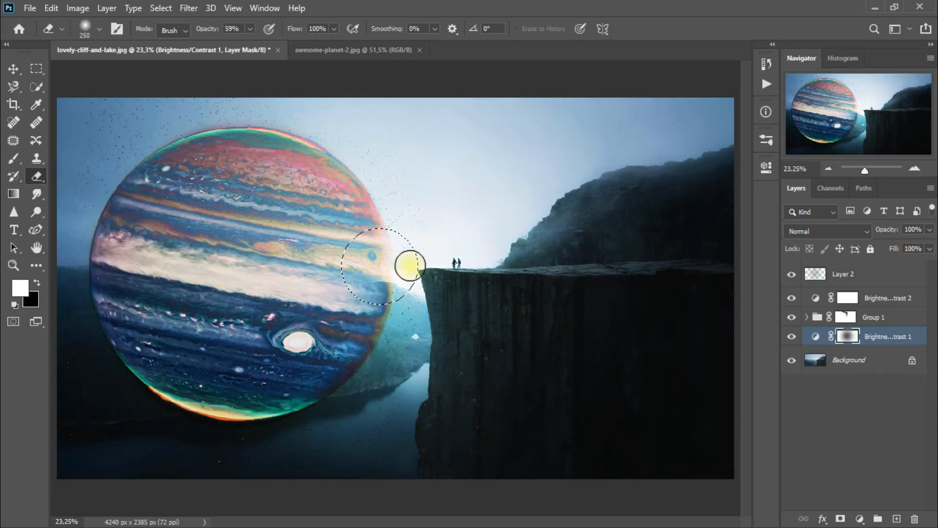
key("Delete")
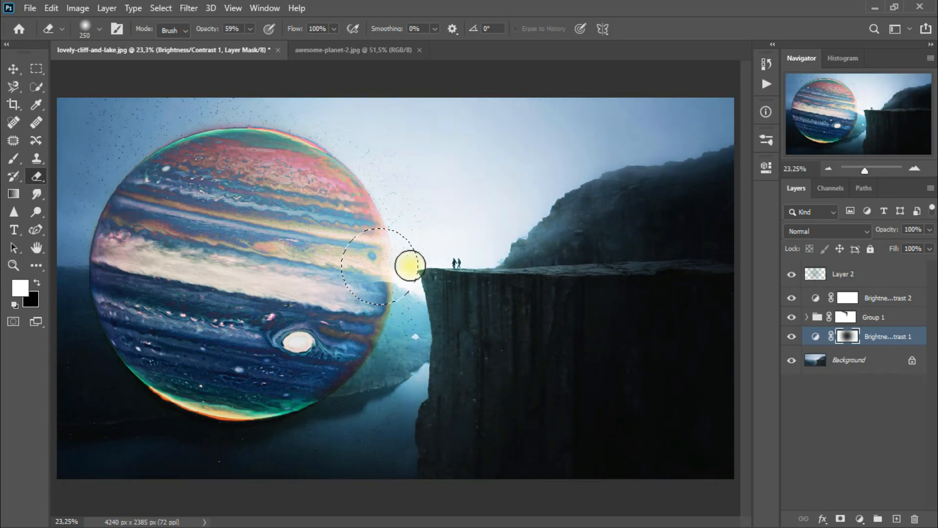
left_click(13, 69)
key("ctrl+d")
left_click(792, 337)
left_click(792, 337)
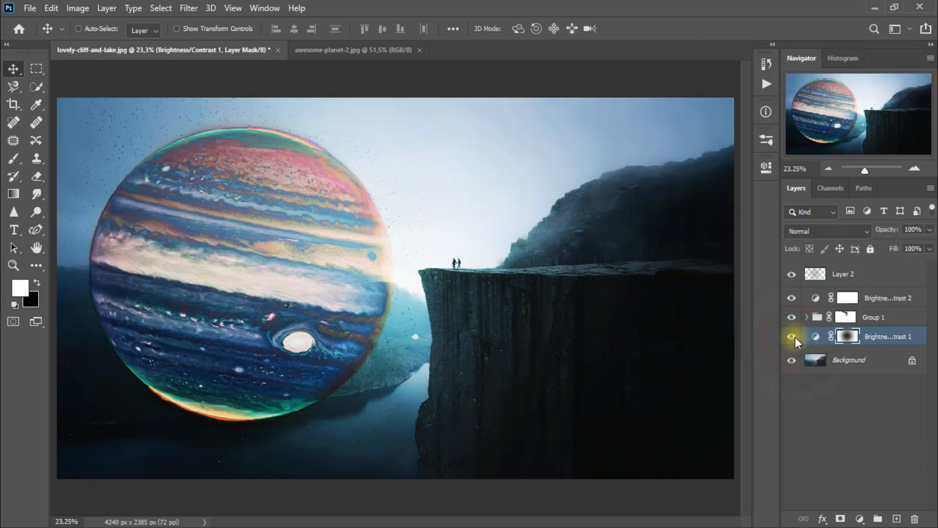
- Duplicate Layer 2, set the copy's blend mode to Linear Dodge (Add), and compare the image with and without it
left_click(882, 283)
key("ctrl+j")
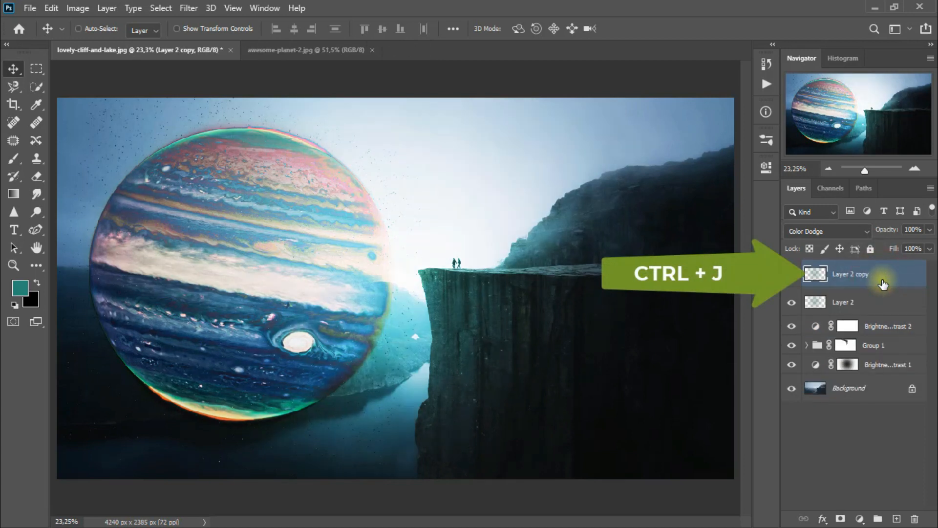
left_click(831, 232)
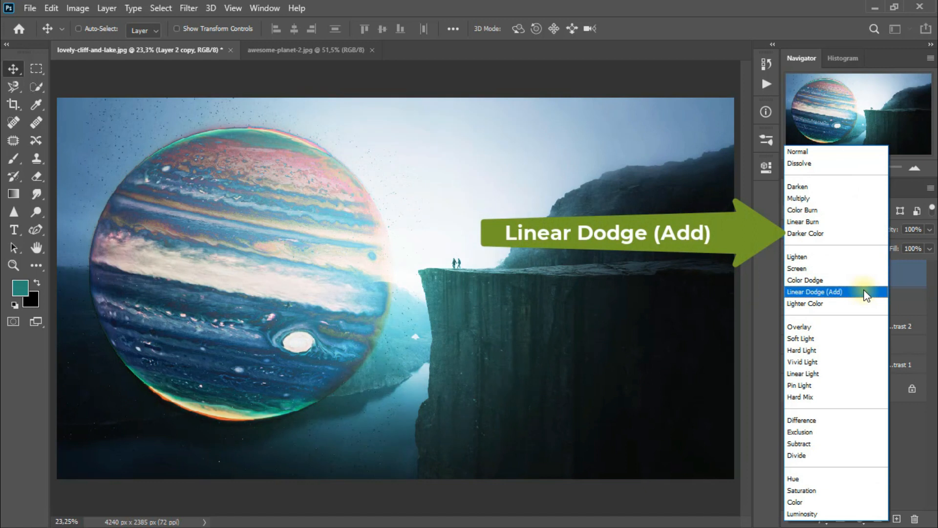
left_click(865, 292)
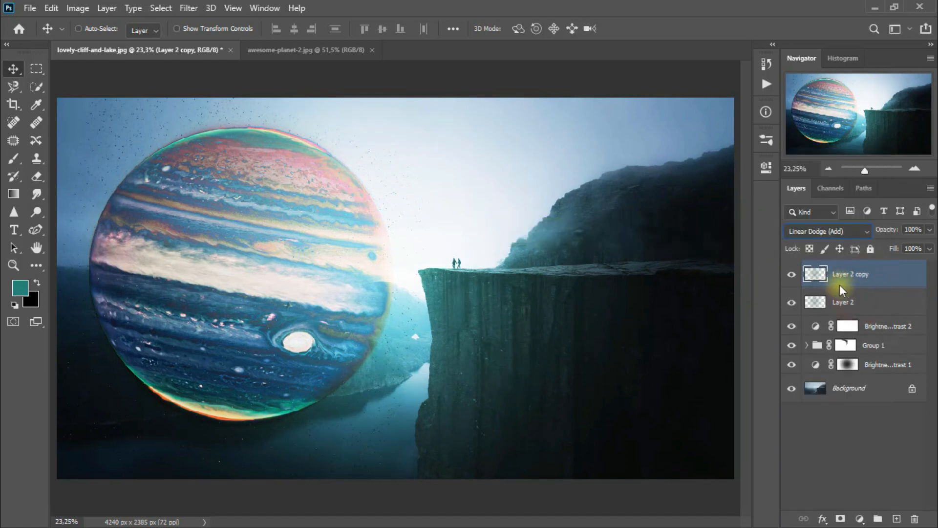
left_click(790, 275)
left_click(790, 274)
- Bring the planet from awesome-planet-2.jpg into the landscape document as a new layer and close the planet file
left_click(318, 59)
mouse_move(371, 224)
left_mouse_down()
mouse_move(197, 54)
mouse_move(342, 191)
left_mouse_up()
left_click(326, 51)
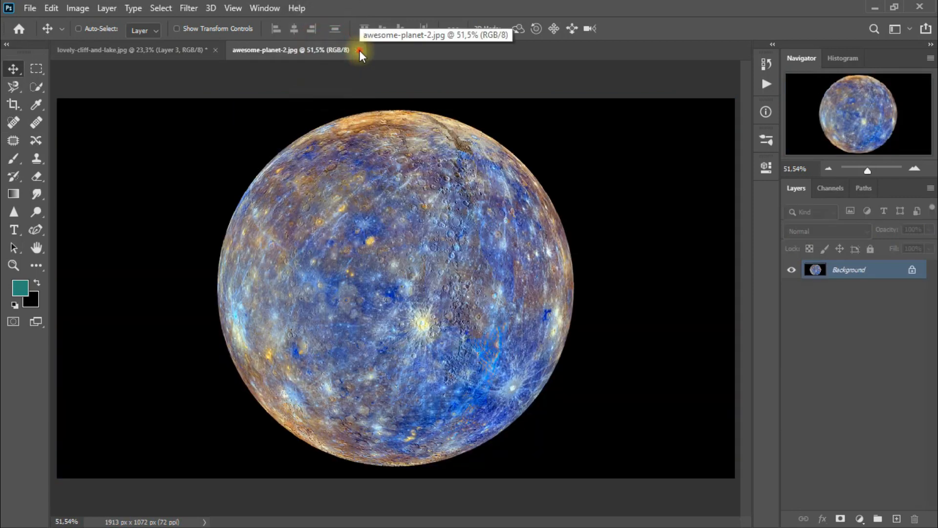
left_click(359, 51)
- Set the second planet's blend mode to Exclusion, compare it hidden and shown, and shift it slightly toward the cliff
left_click(821, 230)
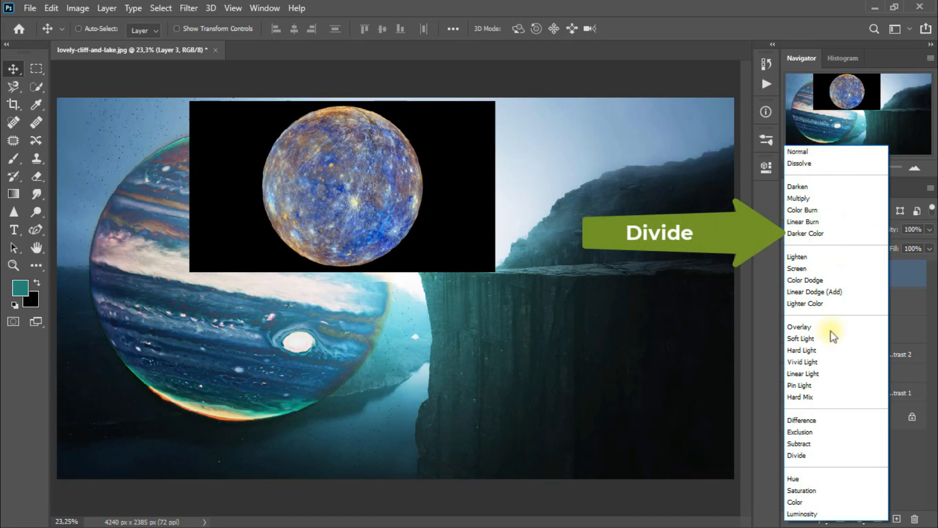
left_click(839, 432)
left_click(791, 274)
left_click(792, 275)
left_click_drag(362, 189, 377, 199)
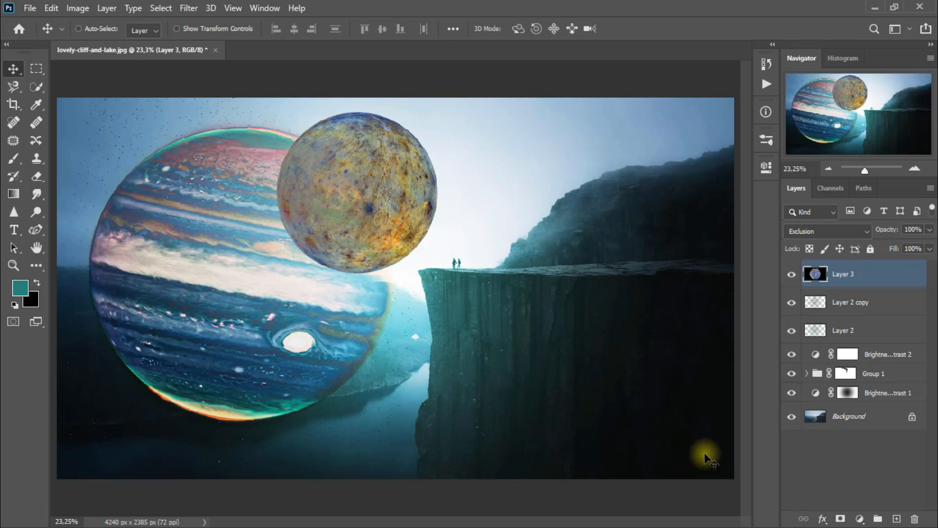
- Add a Color Lookup adjustment clipped to the second planet, using the Fuji ETERNA 250D Fuji 3510 (by Adobe).cube 3D LUT
left_click(861, 517)
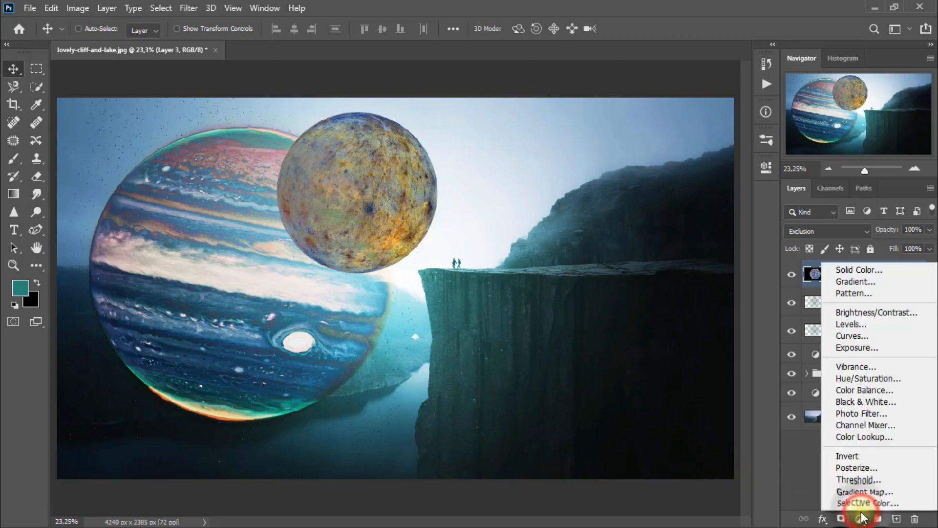
left_click(888, 440)
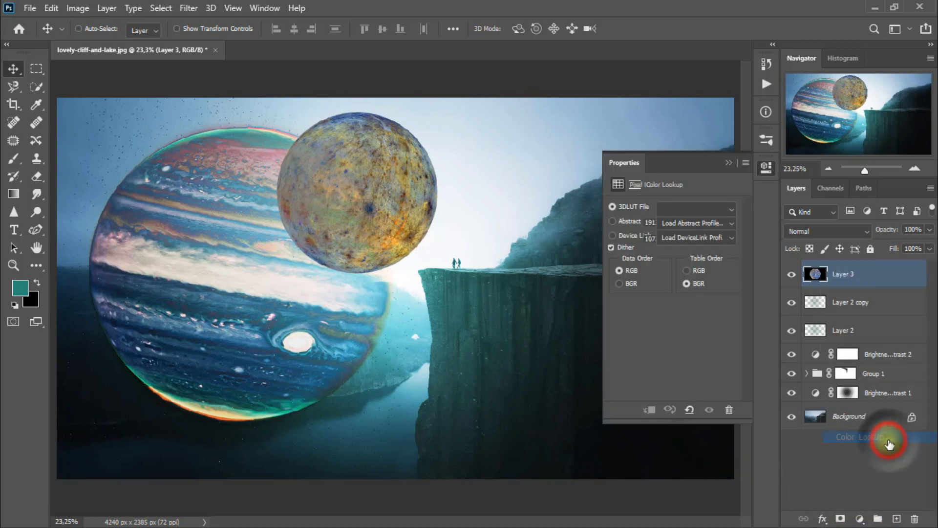
left_click(651, 412)
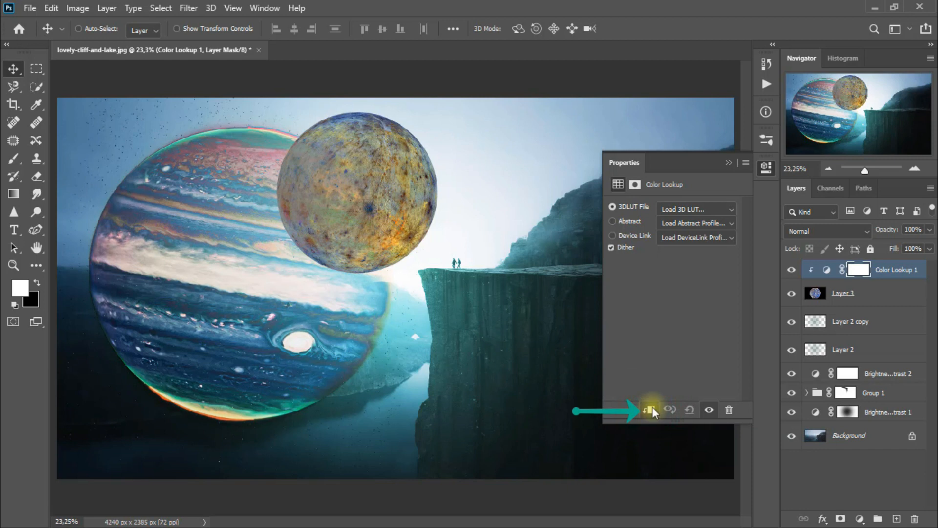
left_click(697, 208)
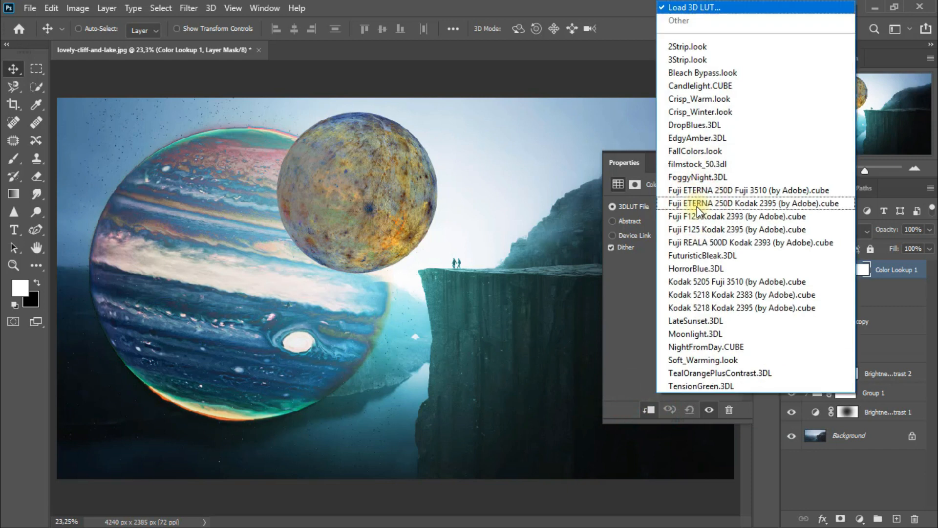
left_click(841, 193)
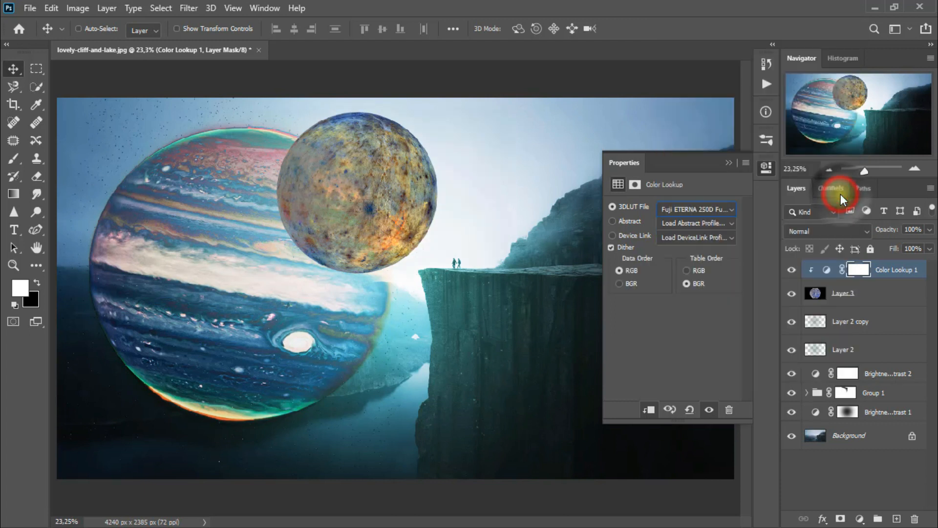
left_click(727, 163)
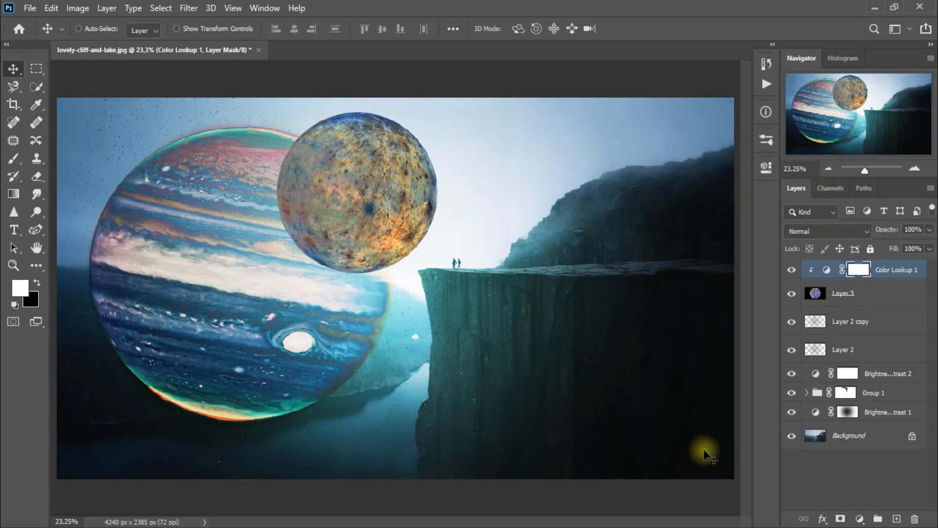
- Add a new layer directly above Layer 2 copy and make black the foreground color
left_click(885, 327)
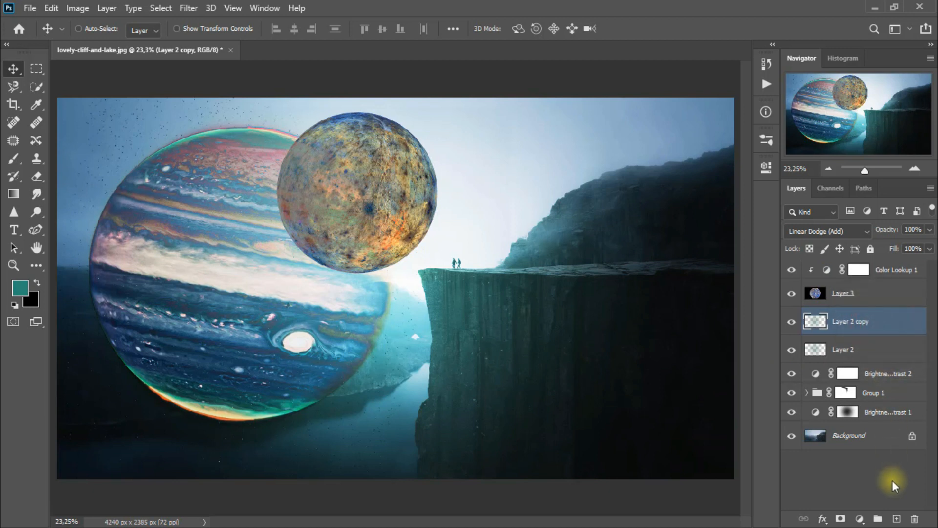
left_click(896, 518)
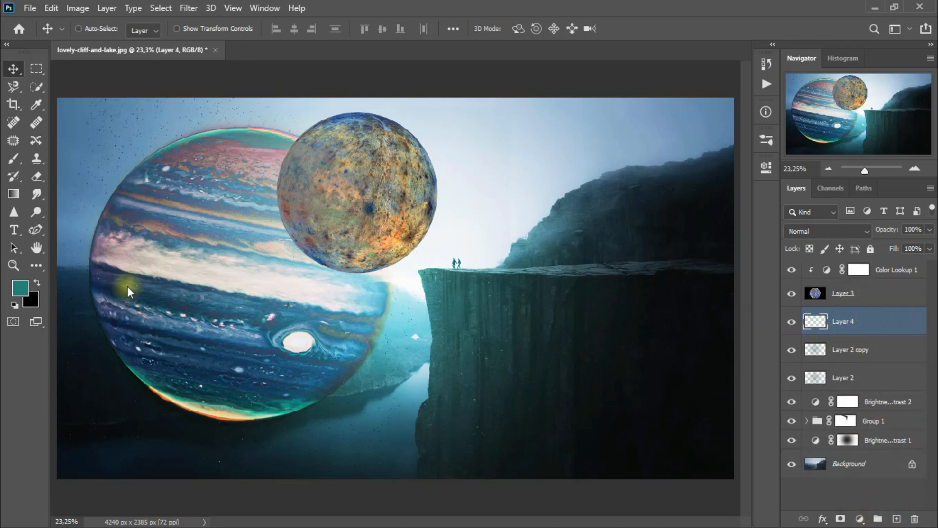
left_click(37, 282)
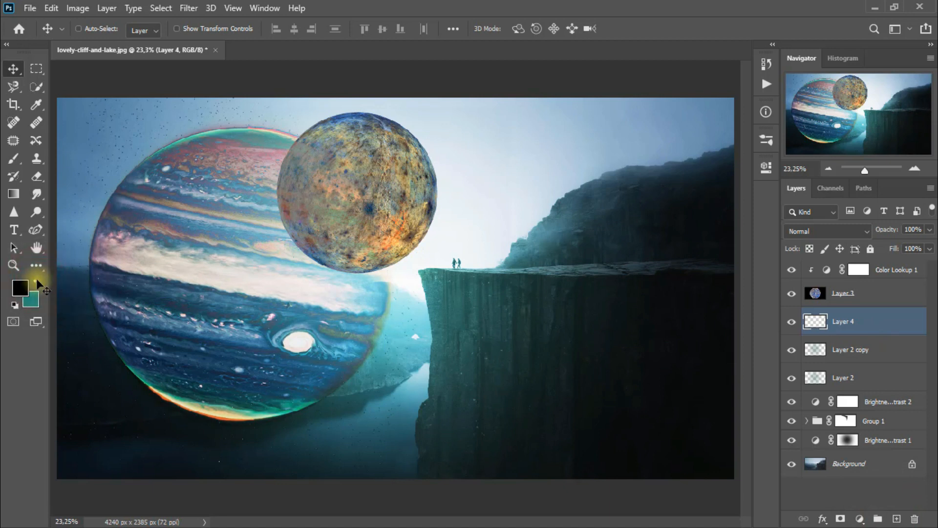
- Draw a closed crescent-like path over the smaller planet's left edge with the Curvature Pen, where it overlaps the large planet
left_click(44, 232)
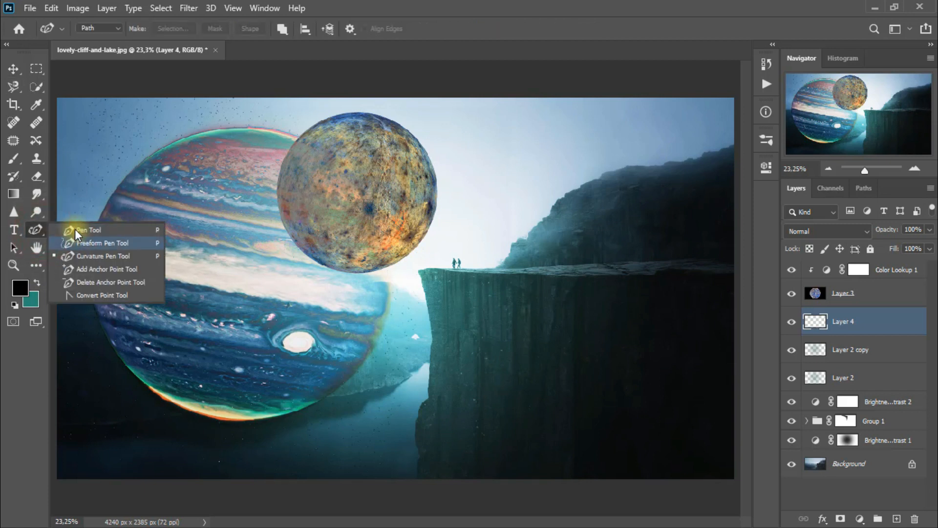
left_click(113, 255)
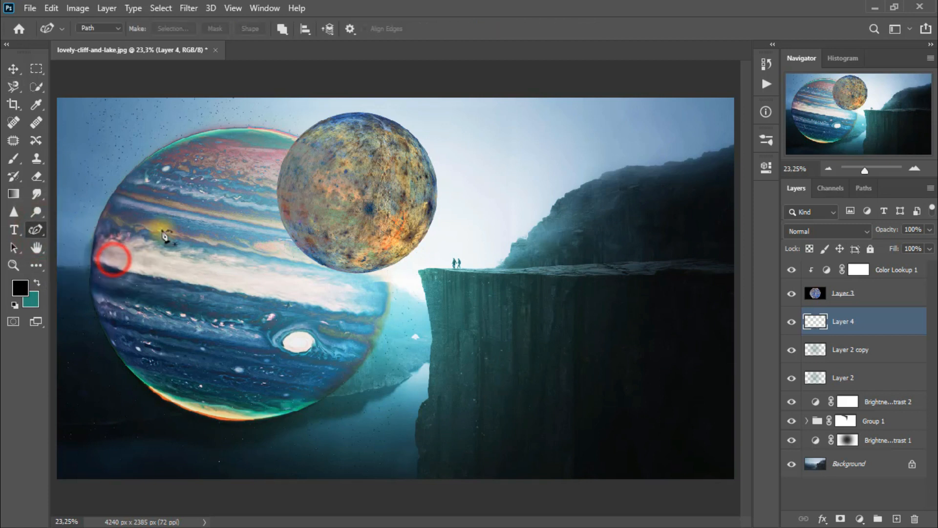
left_click(292, 150)
left_click(281, 210)
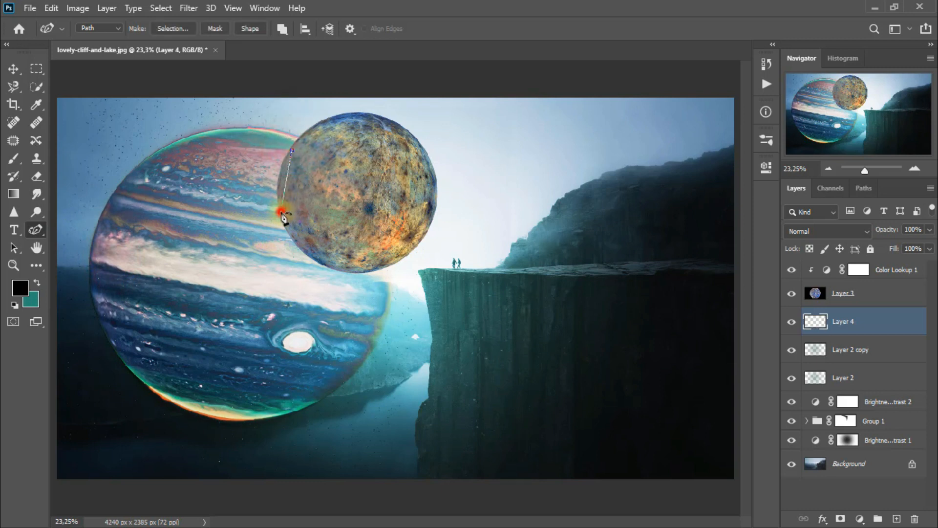
left_click(336, 267)
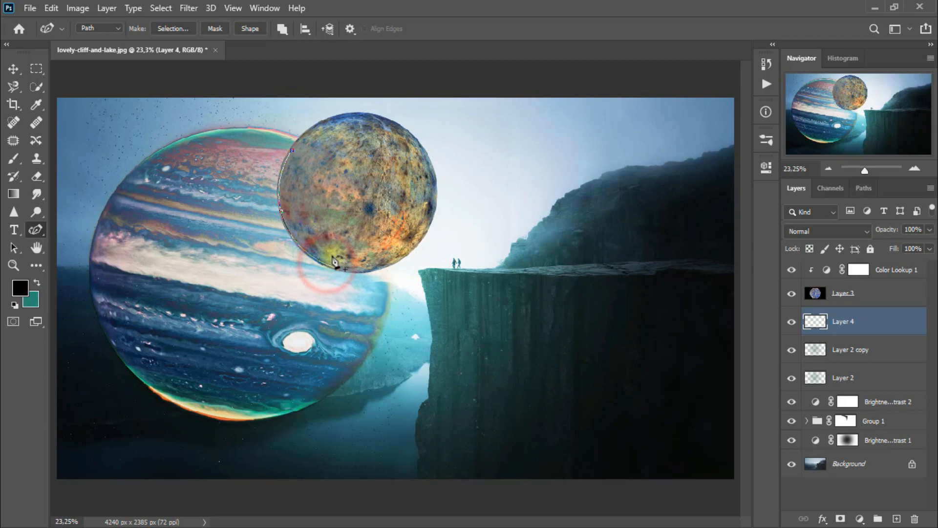
left_click(293, 151)
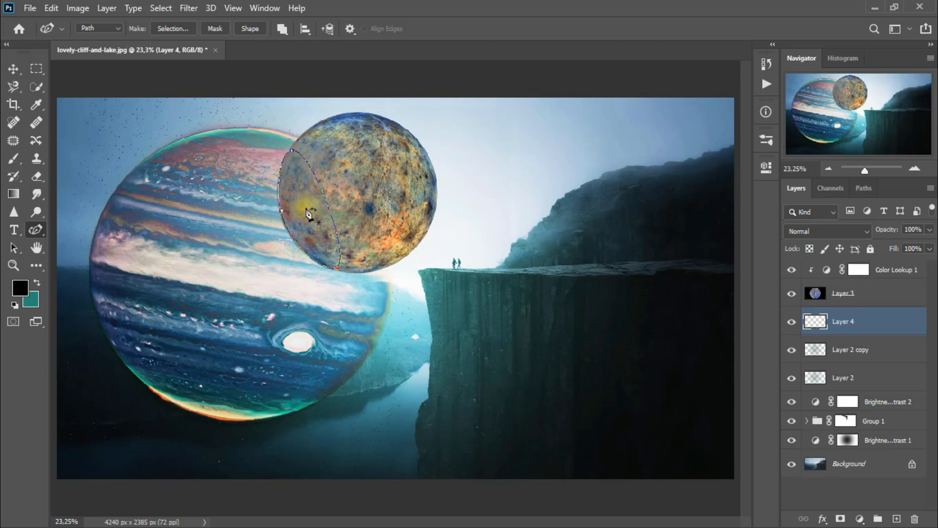
- Convert the path to an anti-aliased new selection, fill it with black on Layer 4, and deselect
right_click(308, 213)
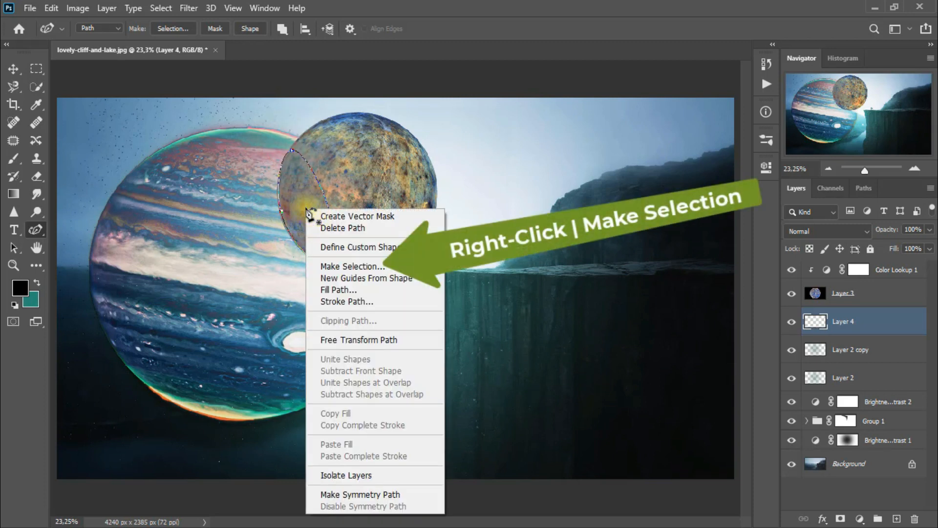
left_click(352, 266)
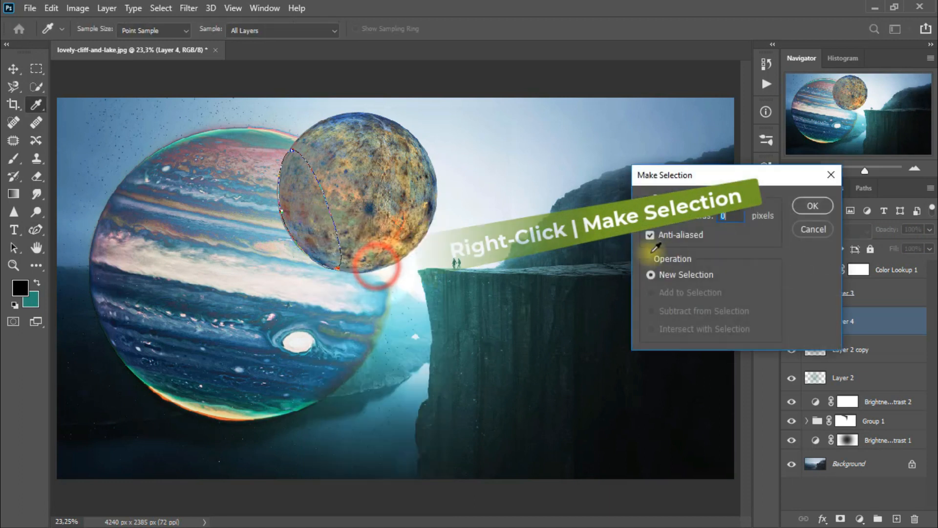
left_click(814, 210)
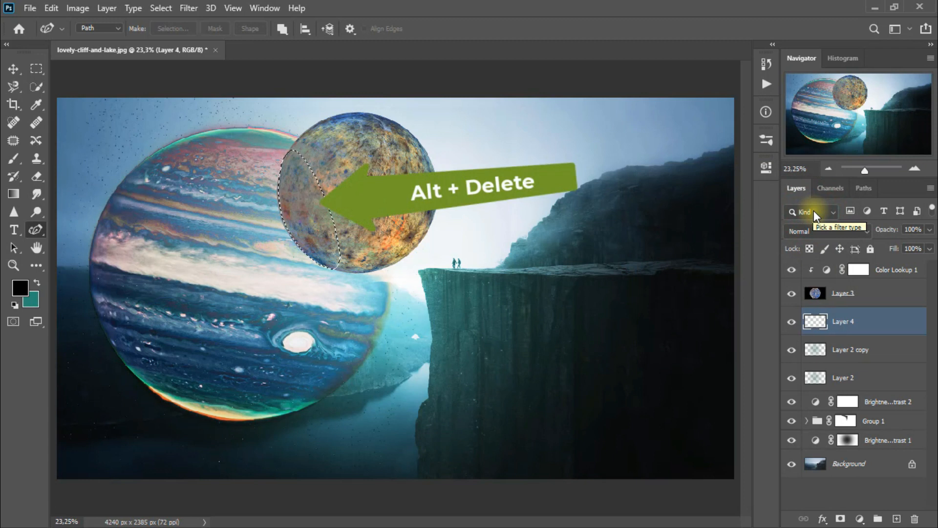
key("alt+Delete")
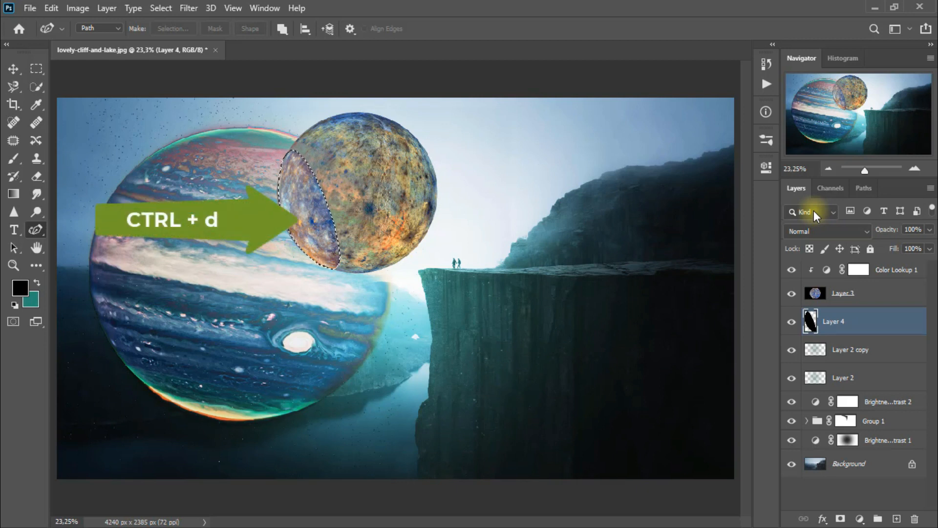
key("ctrl+d")
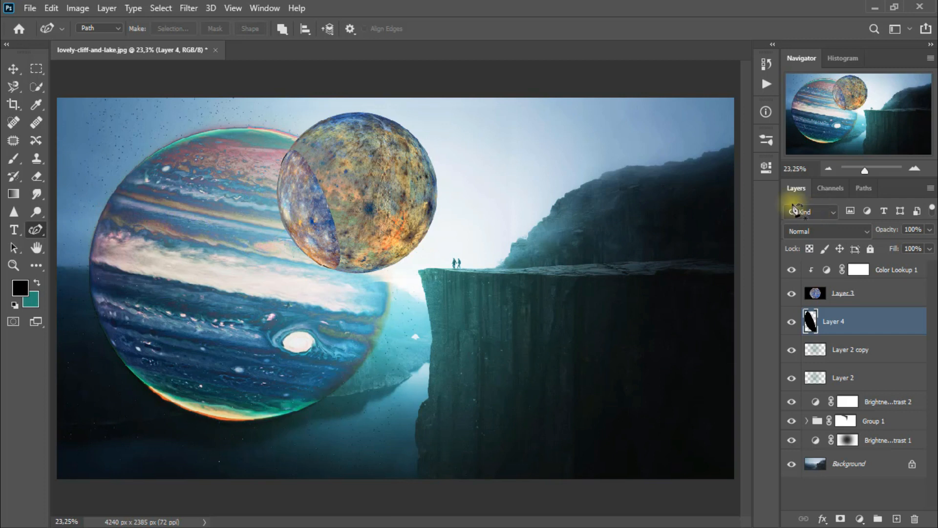
- Apply a Gaussian Blur with a 112,9-pixel radius to the black shape on Layer 4 and compare the image with and without it
left_click(188, 7)
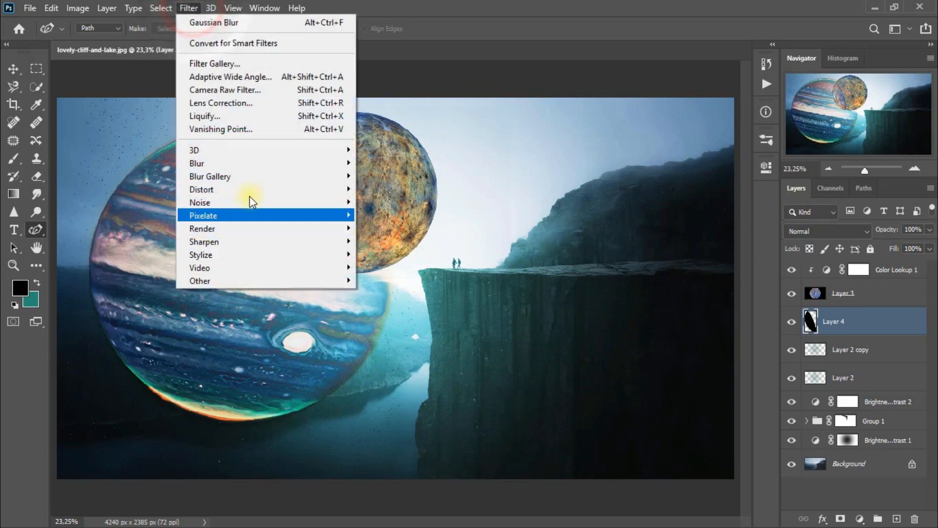
mouse_move(264, 172)
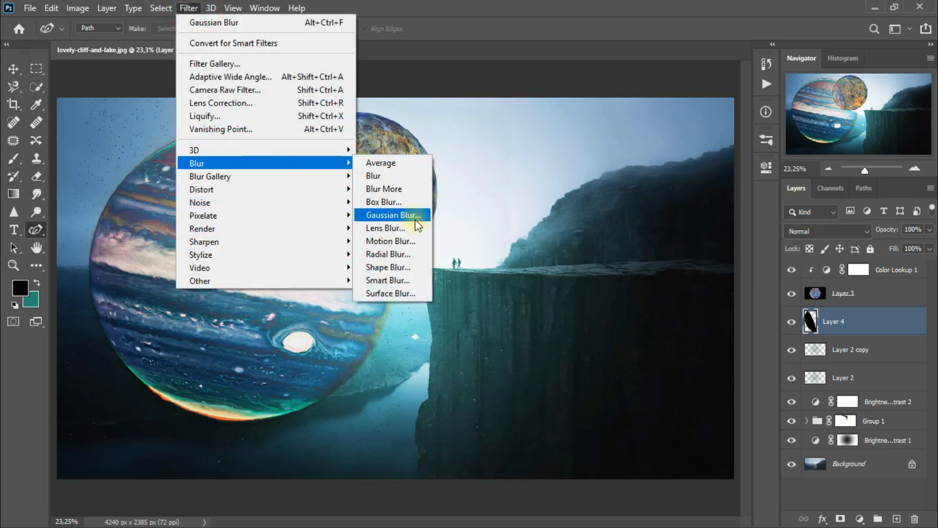
left_click(416, 212)
left_click_drag(646, 286, 597, 286)
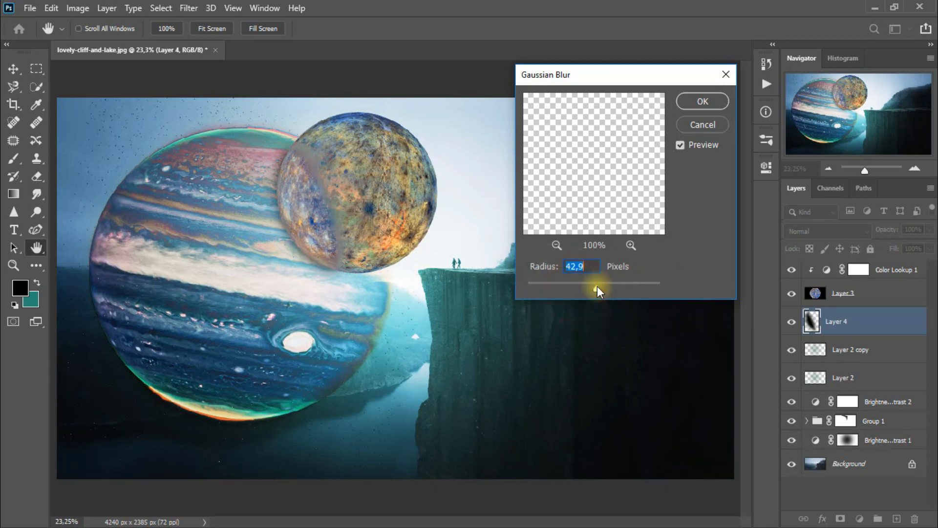
type("112,9")
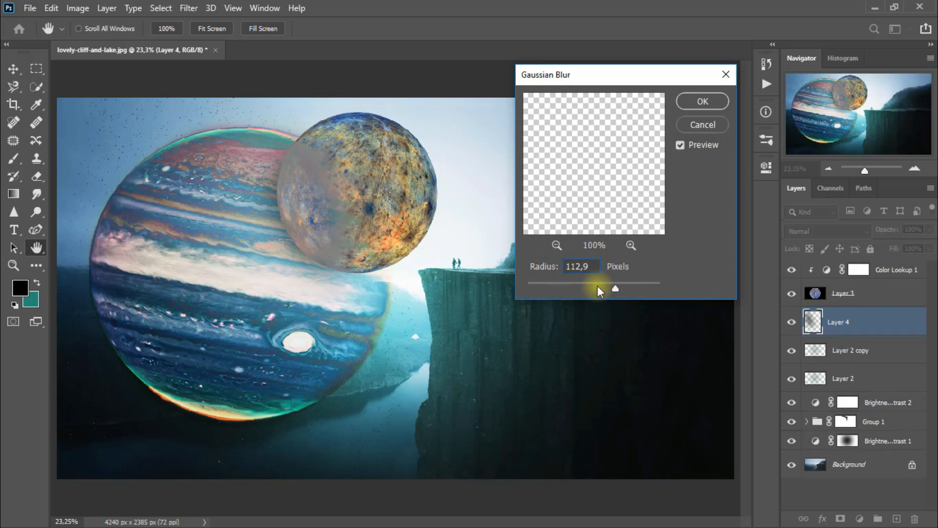
left_click(706, 101)
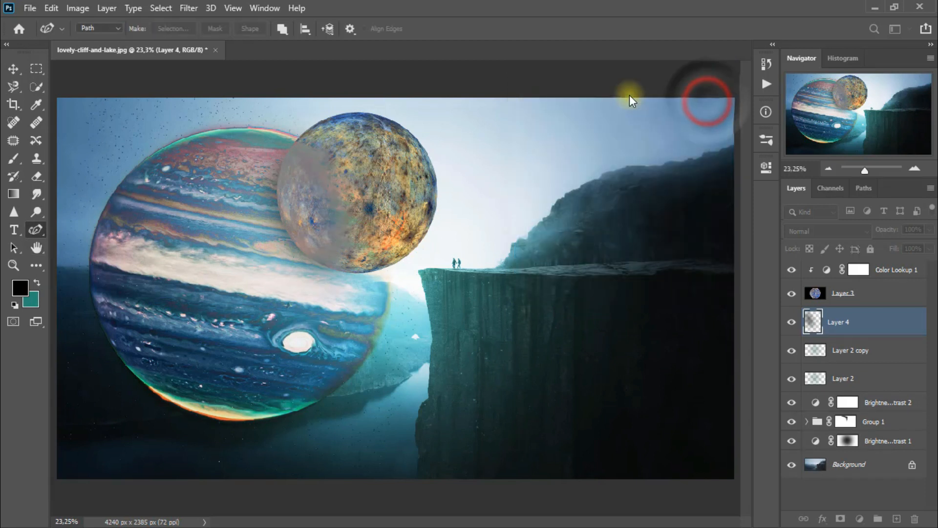
left_click(791, 321)
left_click(791, 321)
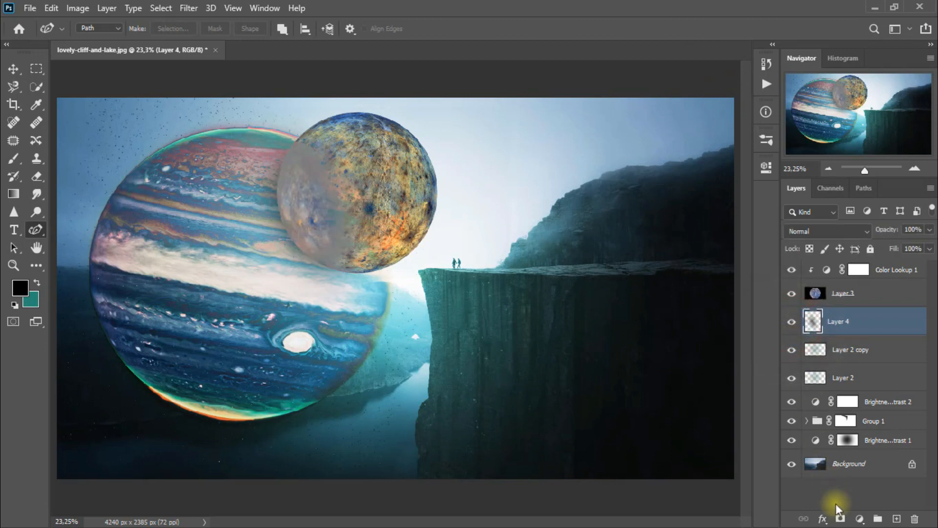
- Add a layer mask to Layer 4 and erase the shadow inside the smaller planet's left side, comparing the layer hidden and shown
left_click(840, 519)
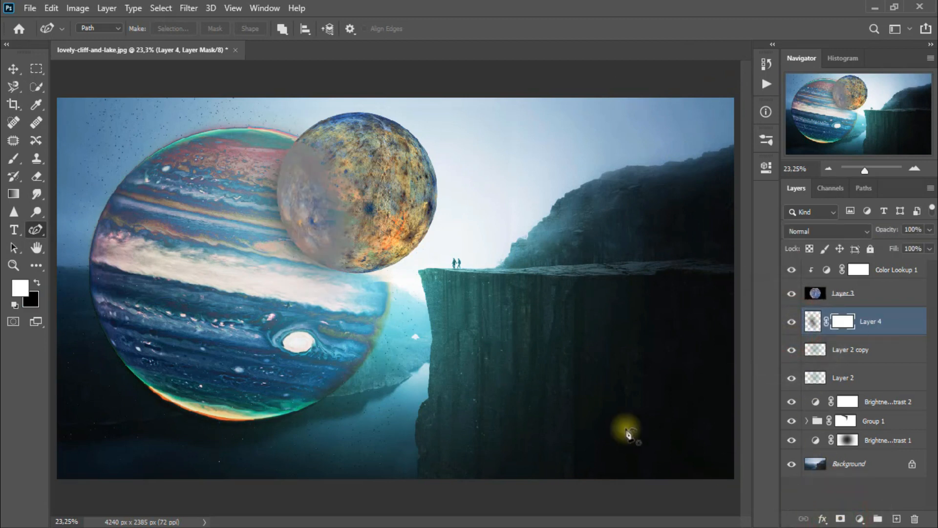
left_click(43, 183)
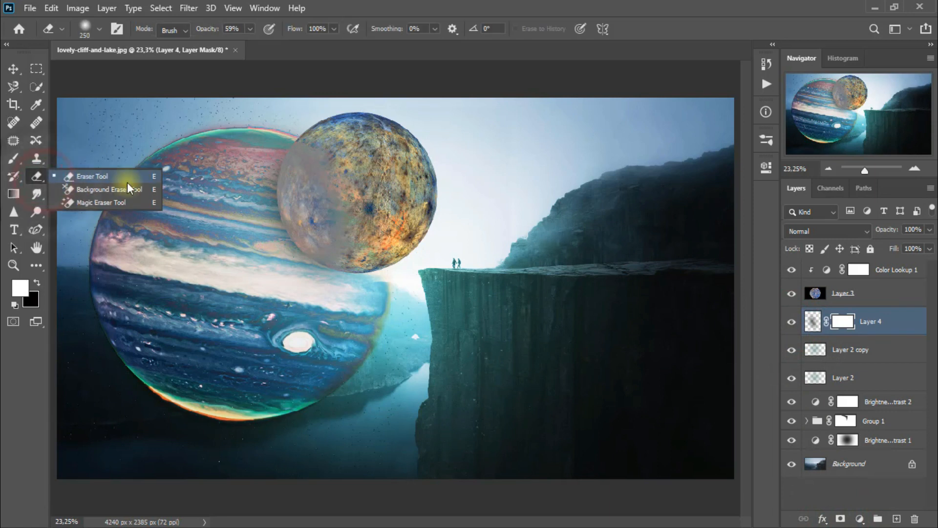
left_click(90, 176)
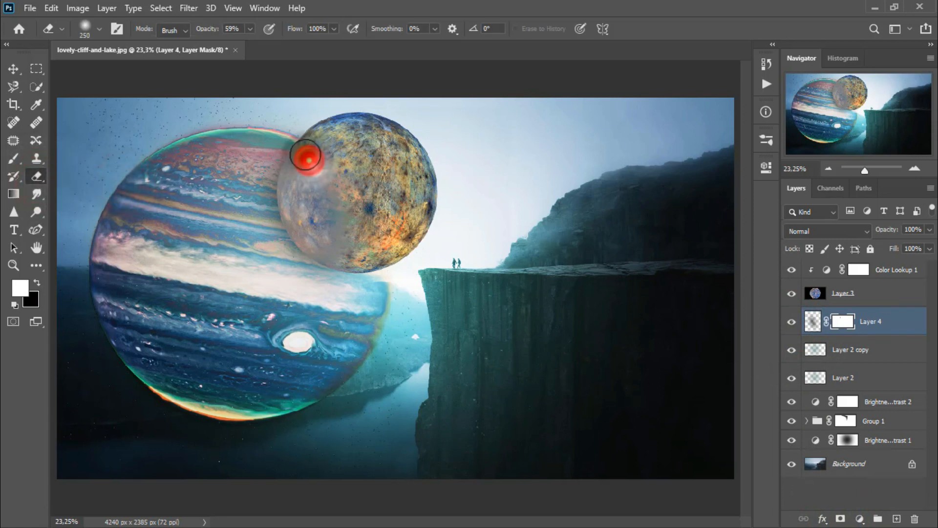
mouse_move(305, 154)
left_mouse_down()
mouse_move(341, 236)
mouse_move(333, 223)
mouse_move(337, 248)
mouse_move(306, 161)
mouse_move(330, 241)
mouse_move(302, 189)
mouse_move(301, 168)
mouse_move(333, 245)
left_mouse_up()
left_click_drag(305, 177, 338, 247)
mouse_move(301, 160)
left_mouse_down()
mouse_move(312, 215)
mouse_move(345, 253)
left_mouse_up()
mouse_move(306, 171)
left_mouse_down()
mouse_move(332, 249)
mouse_move(326, 230)
left_mouse_up()
left_click(791, 322)
left_click(791, 322)
mouse_move(347, 172)
left_mouse_down()
mouse_move(335, 181)
mouse_move(313, 160)
left_mouse_up()
left_click(790, 322)
left_click(791, 322)
left_click(13, 68)
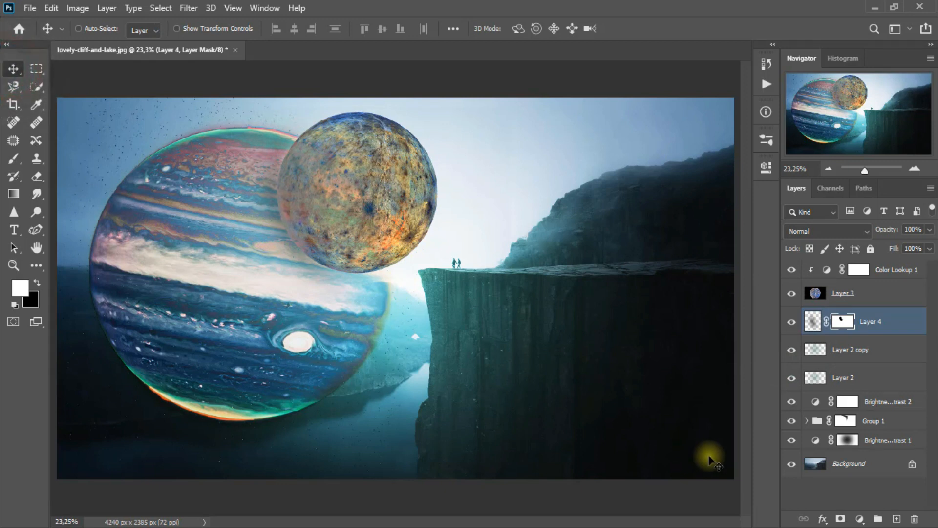
- Add a new layer directly above Layer 2 copy and set the foreground color to blue 175da9
left_click(885, 360)
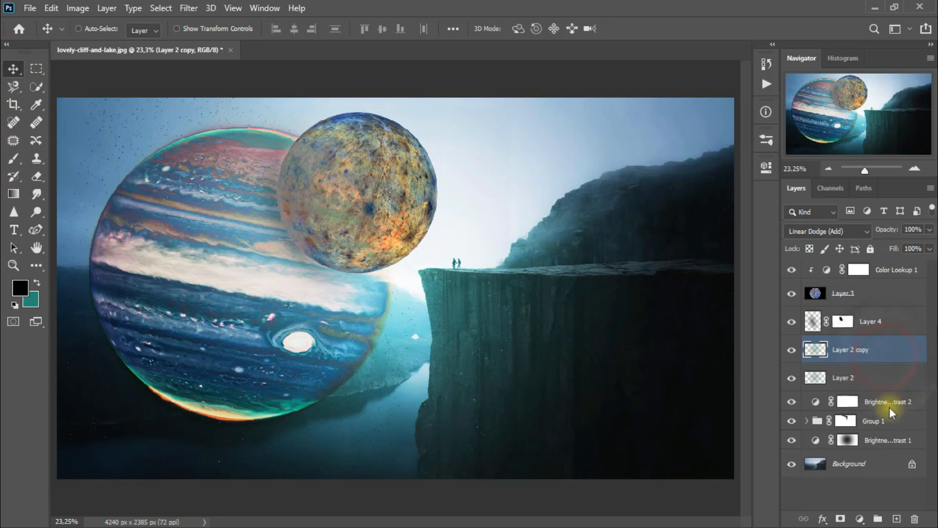
left_click(898, 517)
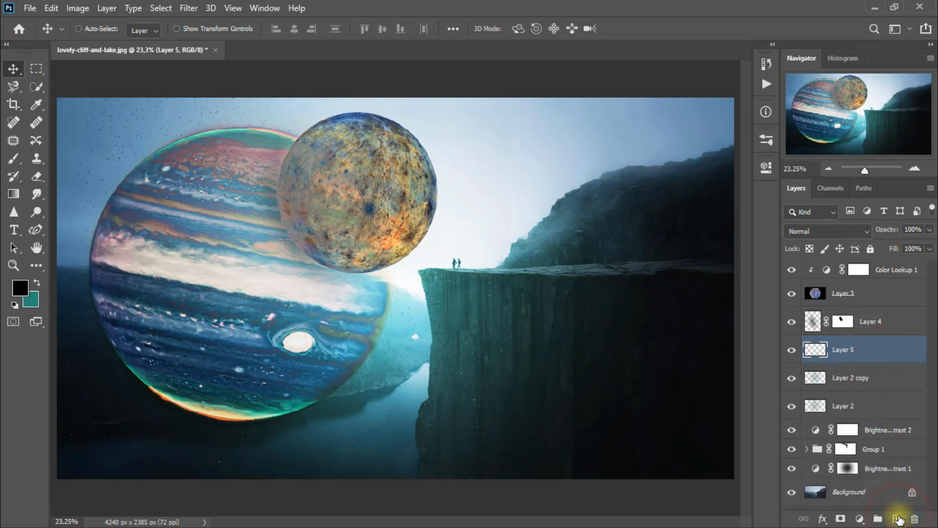
left_click(19, 288)
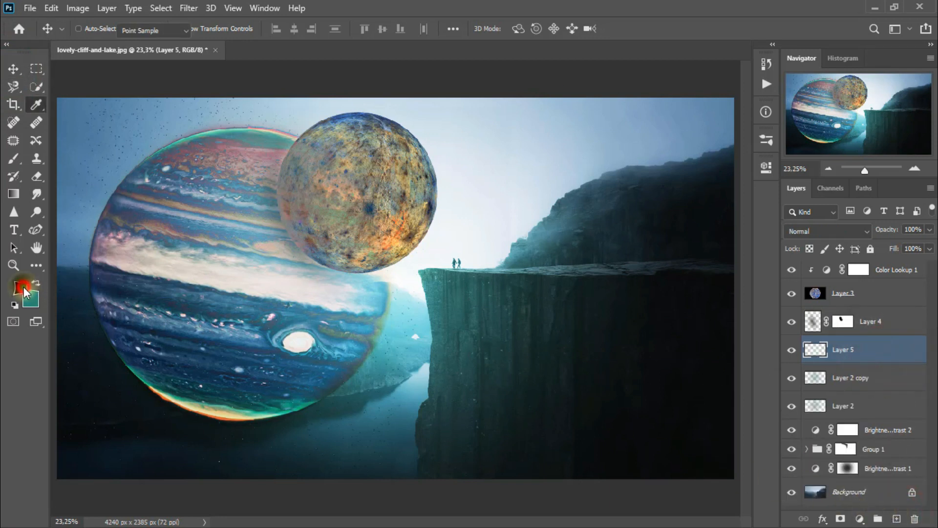
type("175da9")
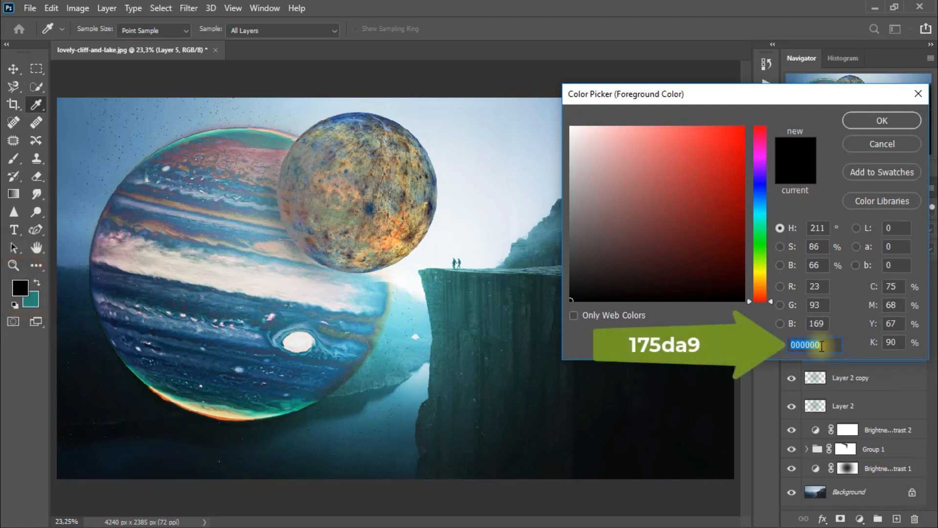
left_click(896, 121)
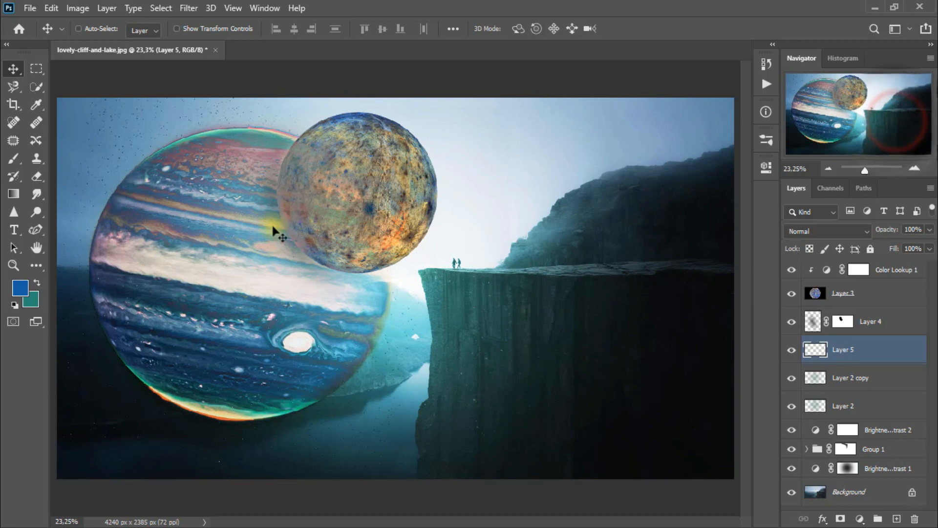
- Draw a blue-filled circle over the smaller planet with the Ellipse tool on Layer 5 and center it on the planet
left_click(44, 266)
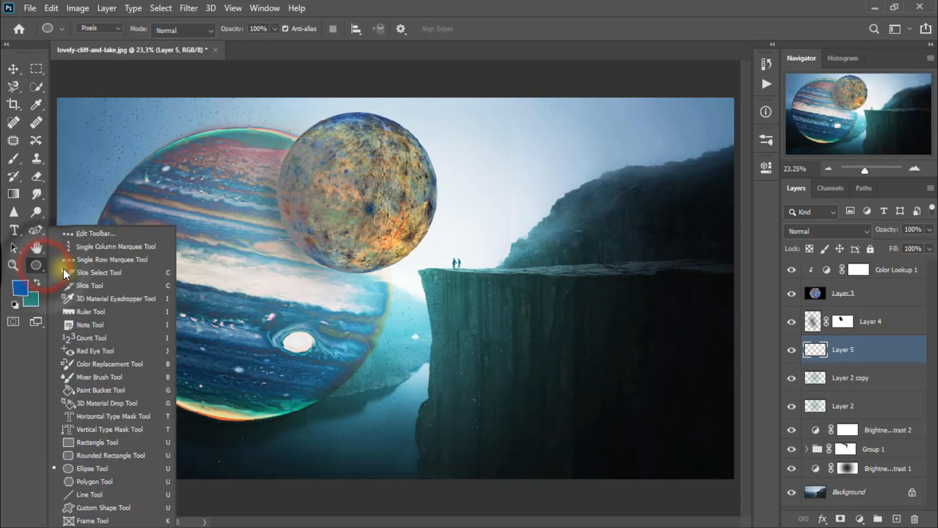
left_click(125, 468)
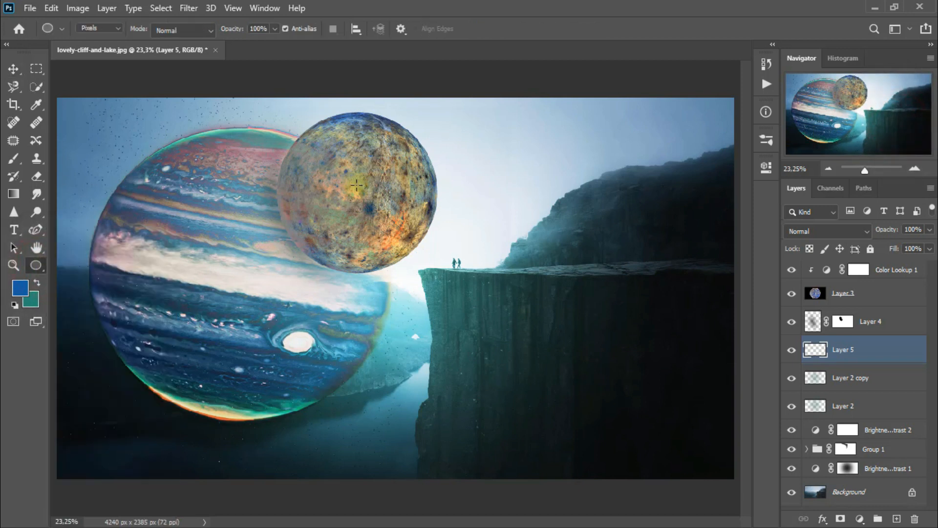
left_click_drag(357, 184, 425, 299)
key("alt+BackSpace")
key("ctrl+d")
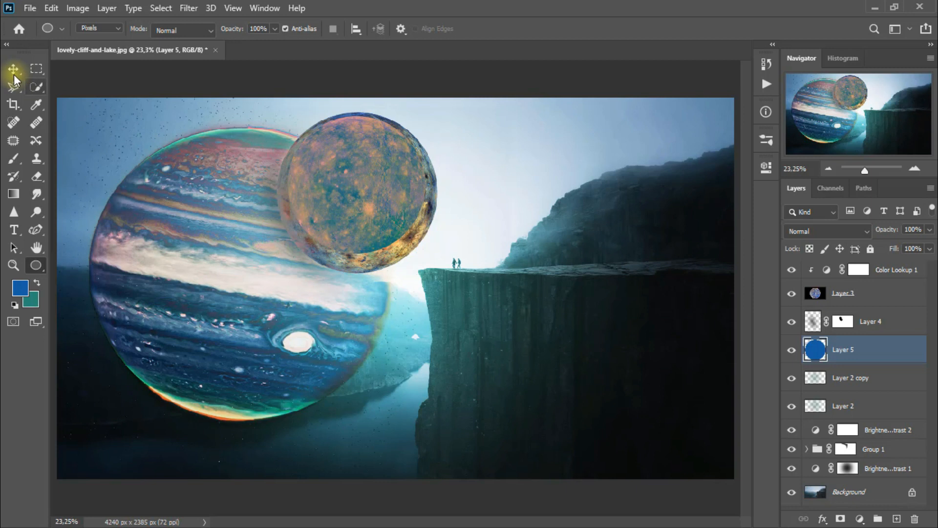
left_click(14, 69)
left_click_drag(366, 218, 368, 225)
left_click(699, 448)
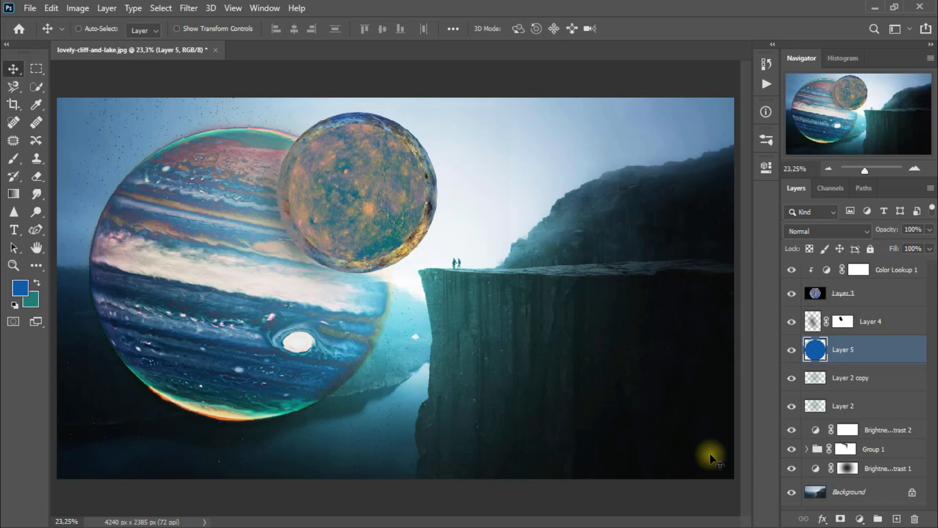
- Apply a Gaussian Blur with a 72,6-pixel radius to the blue circle on Layer 5
left_click(192, 11)
mouse_move(211, 163)
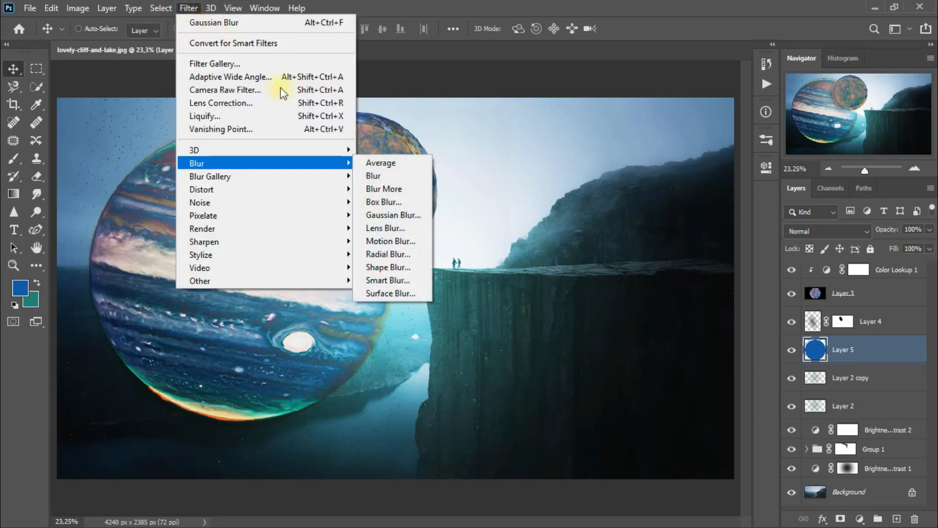
left_click(425, 215)
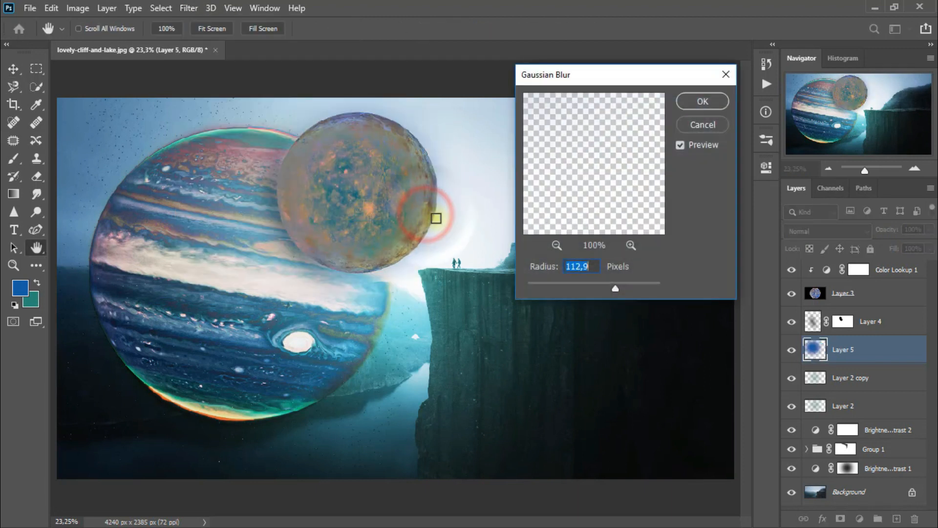
left_click_drag(616, 288, 592, 289)
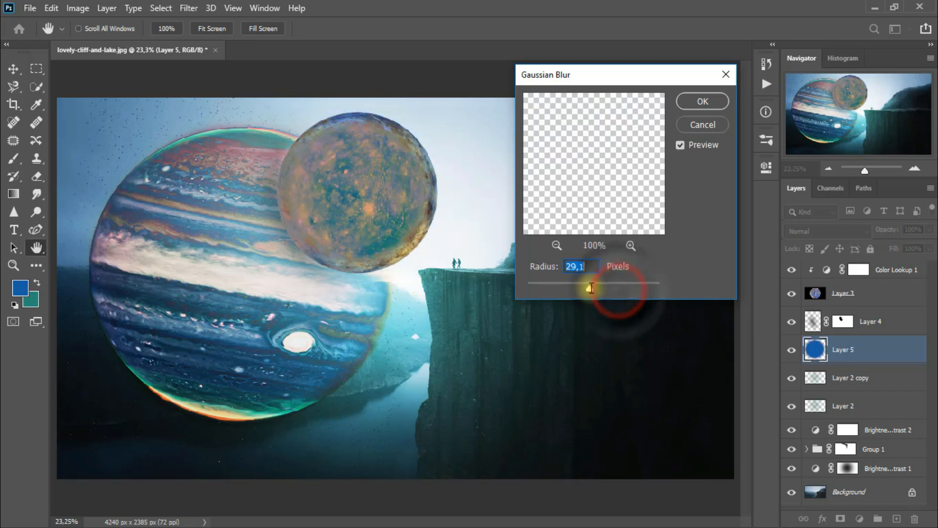
type("72,6")
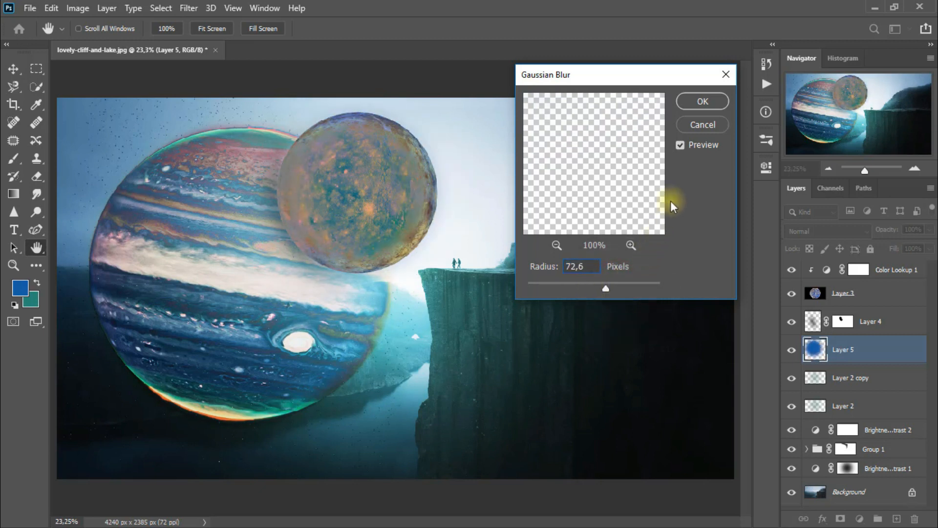
left_click(702, 102)
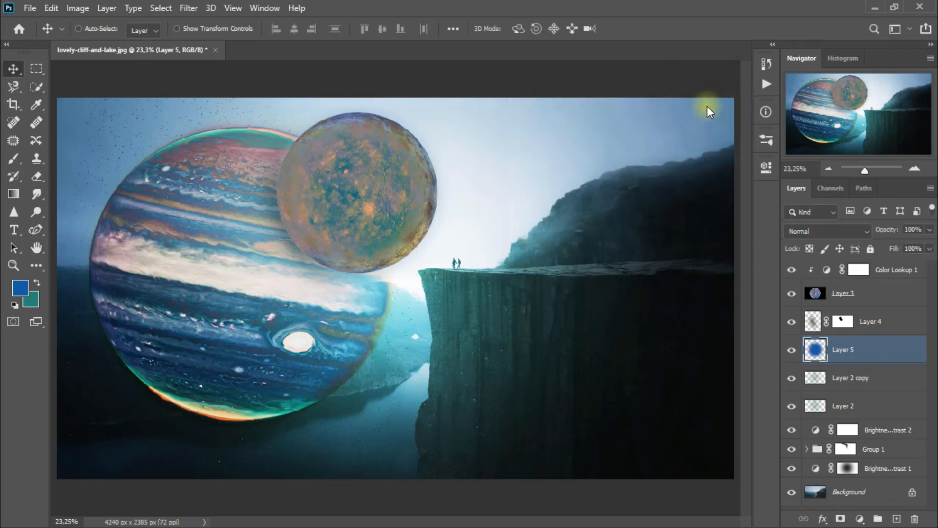
- Set Layer 5's blend mode to Color Dodge and compare the image with and without the layer
left_click(808, 230)
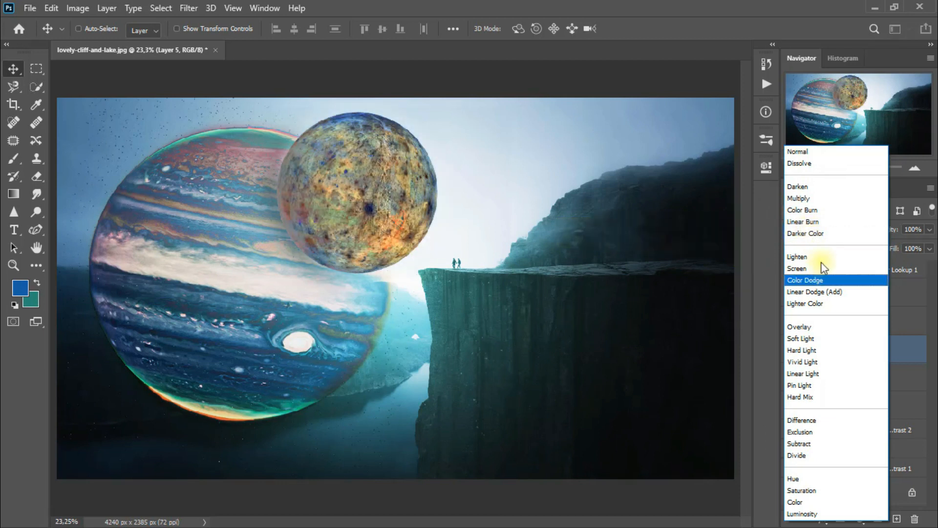
left_click(826, 280)
left_click(792, 349)
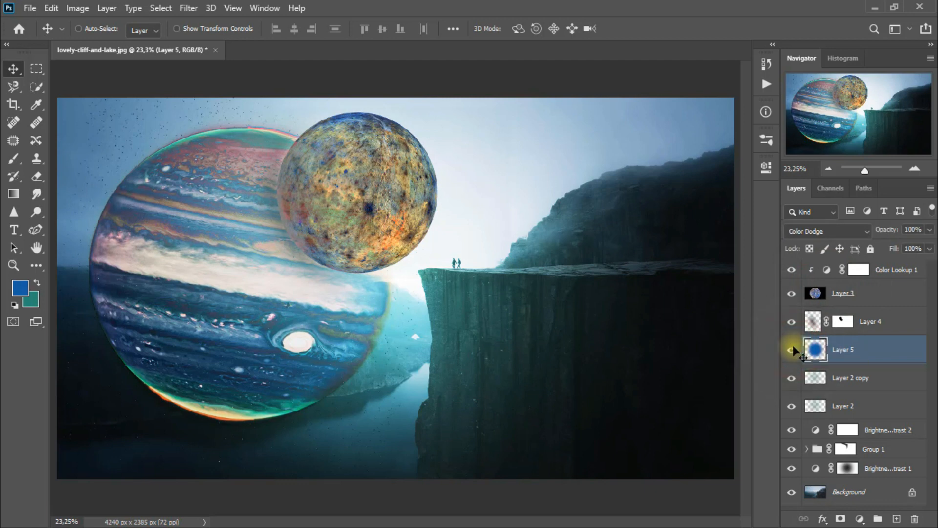
- Add a Photo Filter adjustment layer above Color Lookup 1 with the Cyan filter at 35% density, and compare the image with and without it
left_click(893, 275)
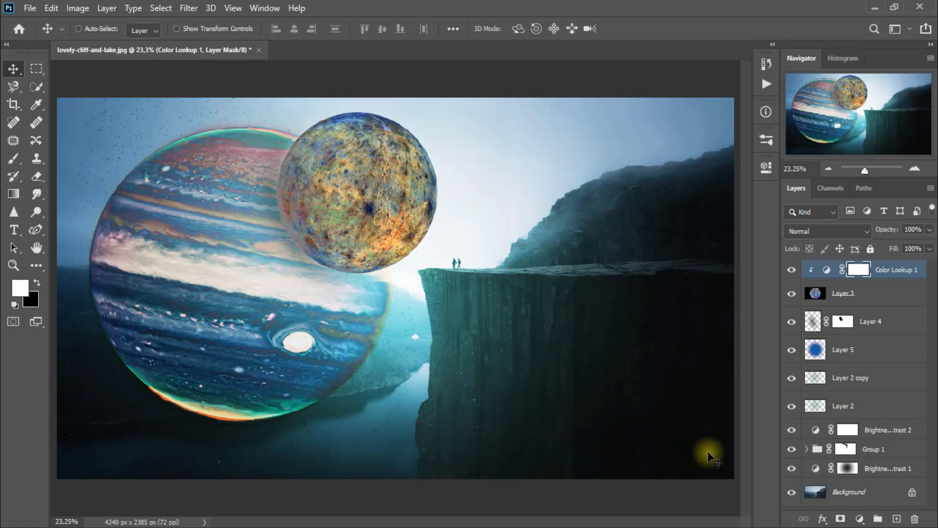
left_click(859, 519)
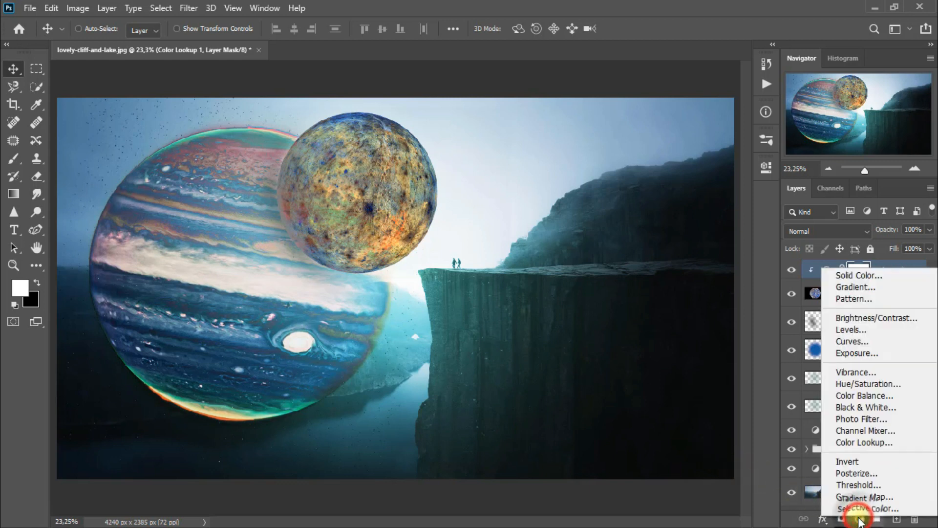
left_click(889, 420)
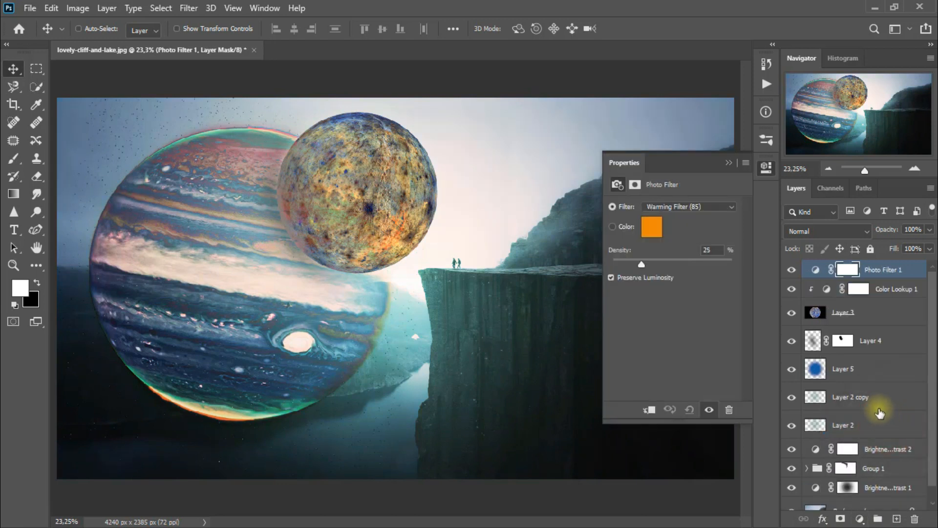
left_click(693, 206)
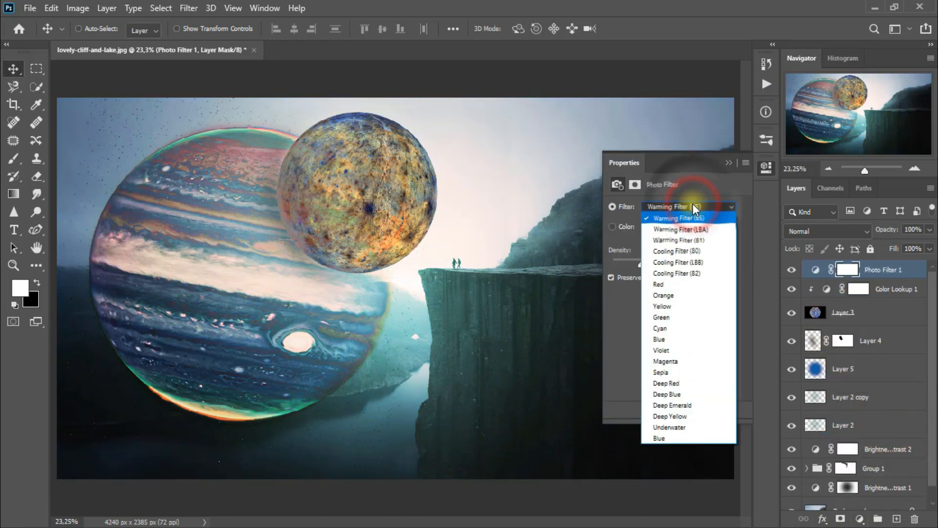
left_click(696, 329)
left_click(645, 265)
left_click_drag(645, 264, 652, 265)
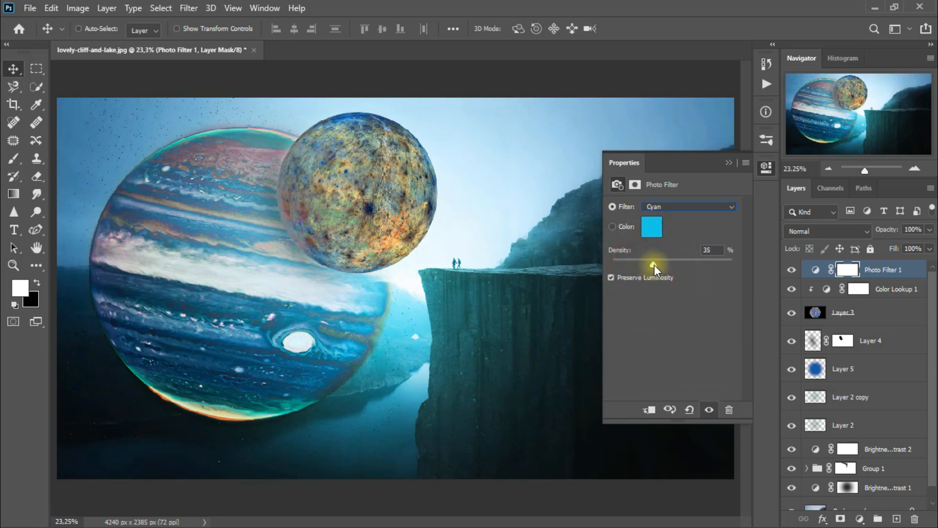
left_click(726, 163)
left_click(793, 269)
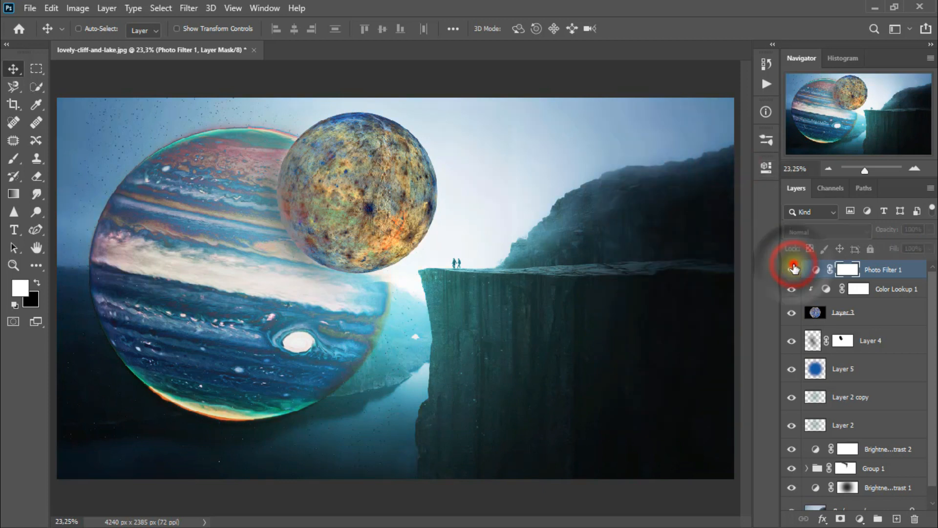
left_click(792, 269)
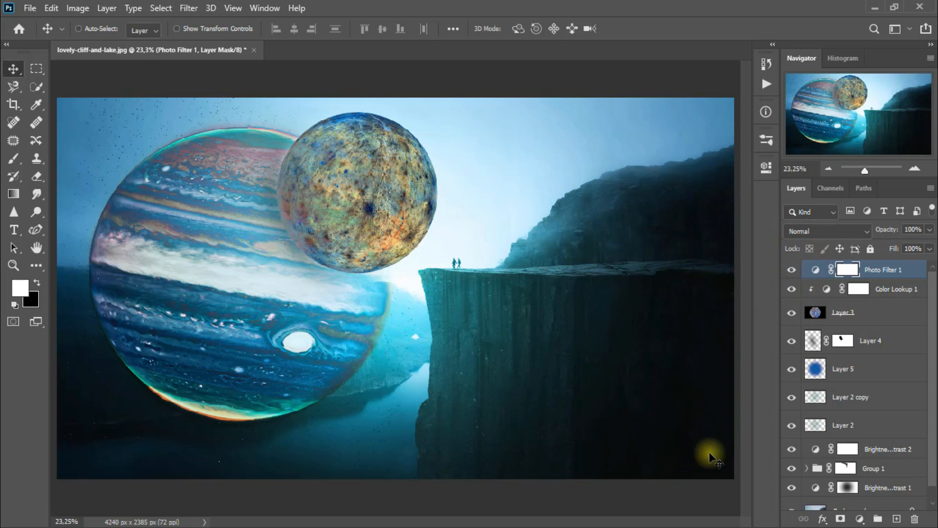
- Add a Color Lookup adjustment layer above Photo Filter 1 using the TealOrangePlusContrast.3DL 3D LUT
left_click(860, 519)
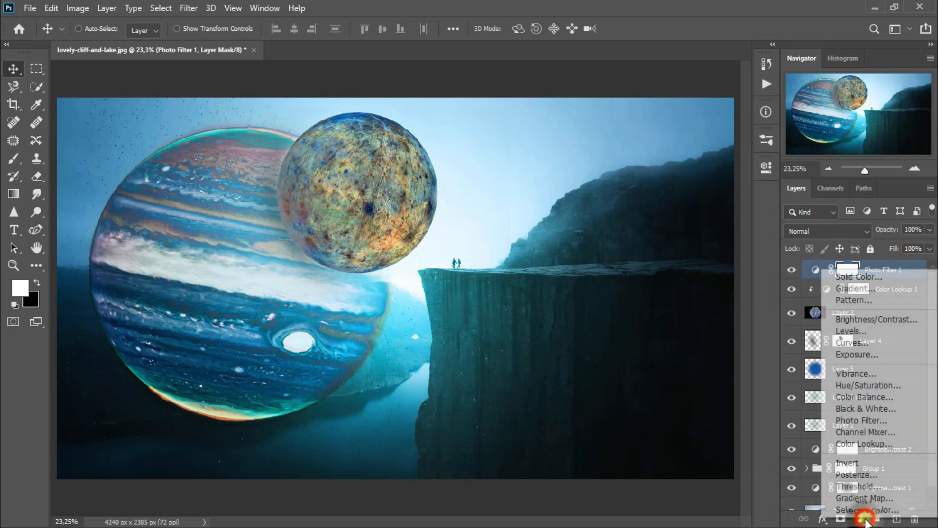
left_click(910, 442)
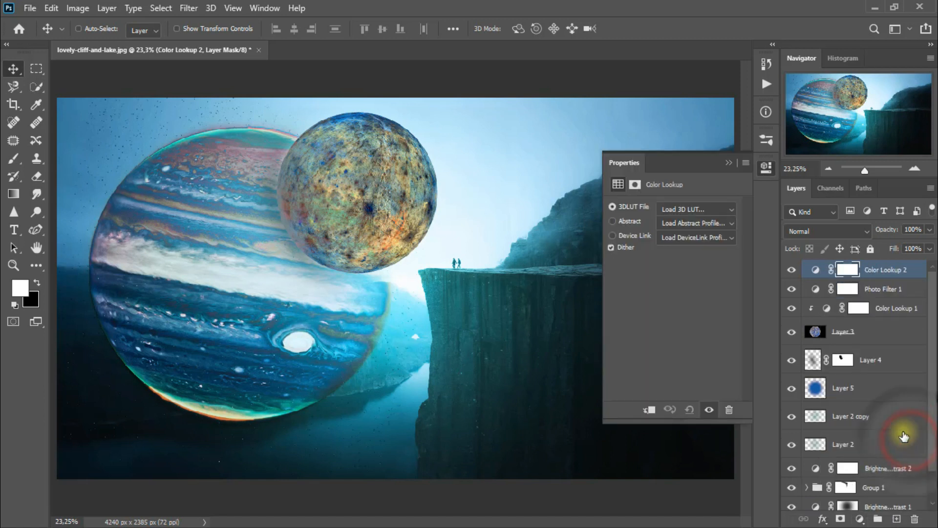
left_click(702, 208)
scroll(702, 207, "down", 1)
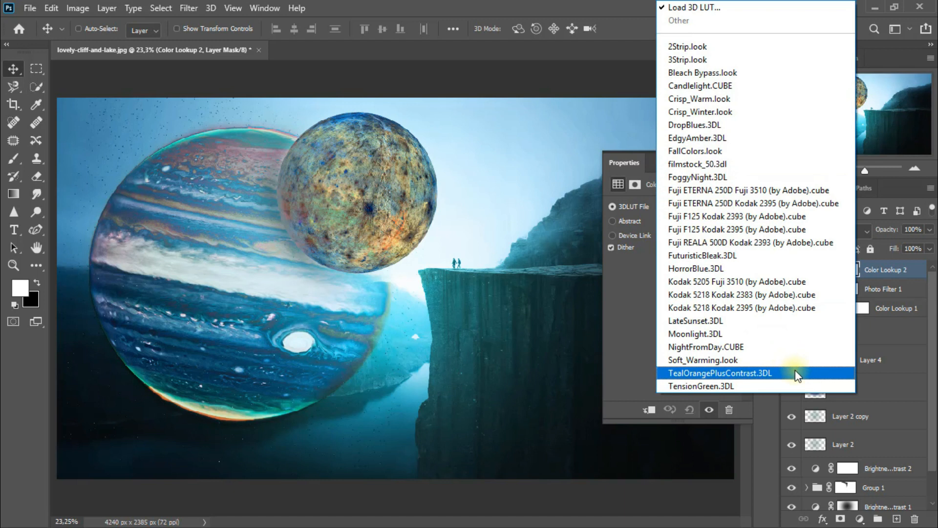
left_click(795, 373)
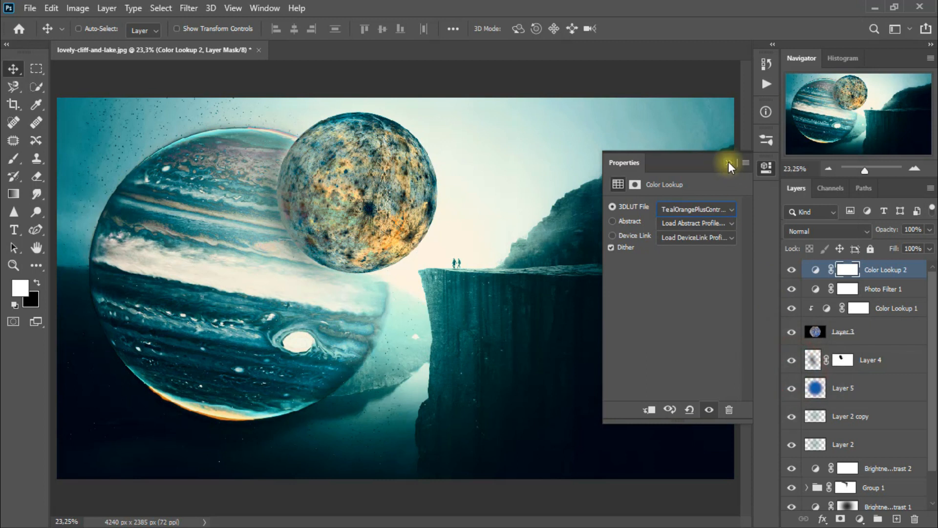
left_click(728, 162)
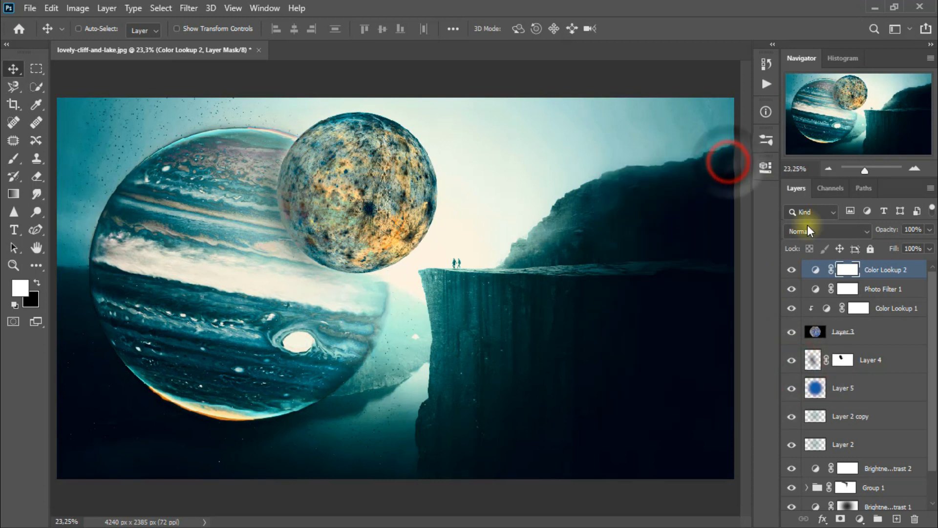
- Set the Color Lookup 2 layer's blend mode to Color and compare the image with and without it
left_click(814, 230)
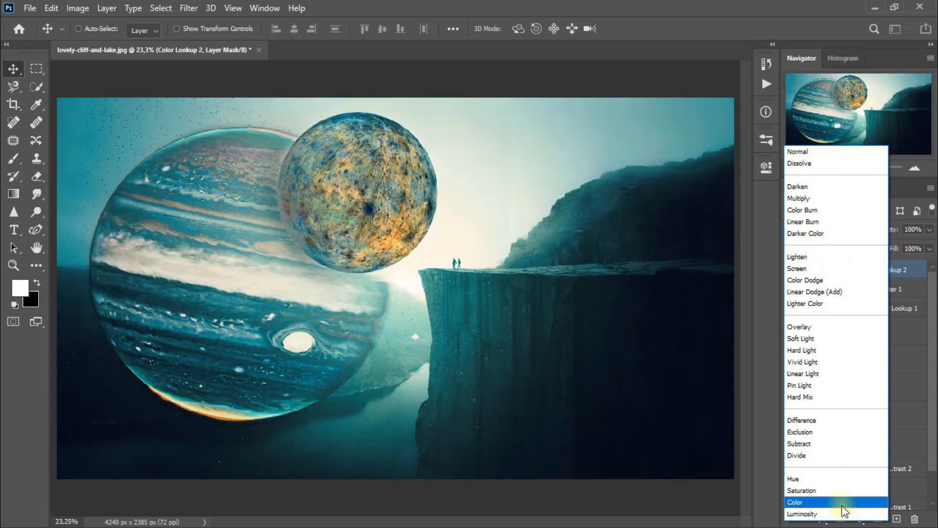
left_click(842, 503)
left_click(792, 270)
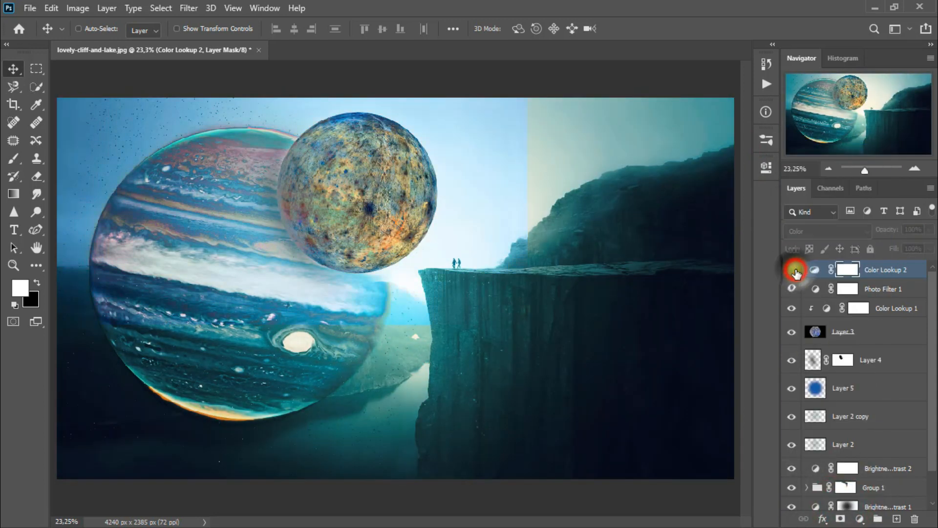
left_click(792, 269)
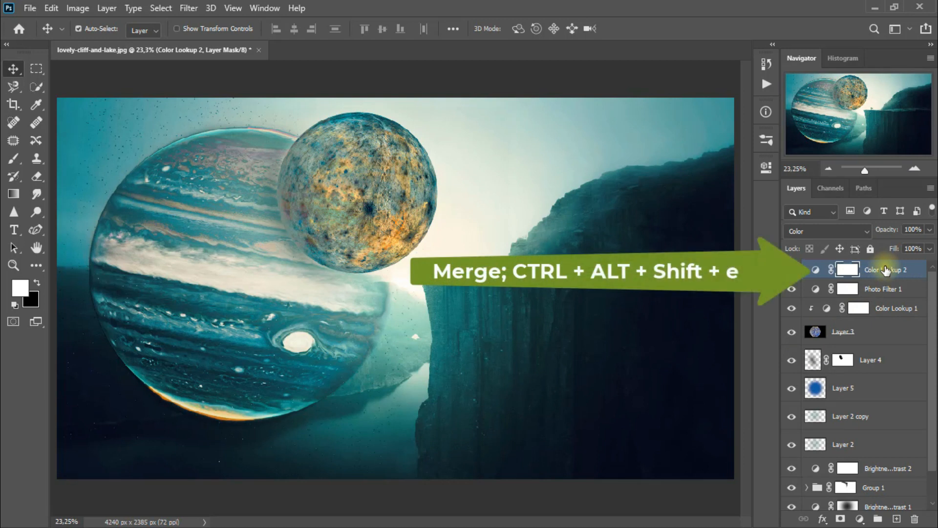
- Stamp all visible layers into a new top layer and apply a Gaussian Blur with a 9,8-pixel radius to it
key("ctrl+alt+shift+e")
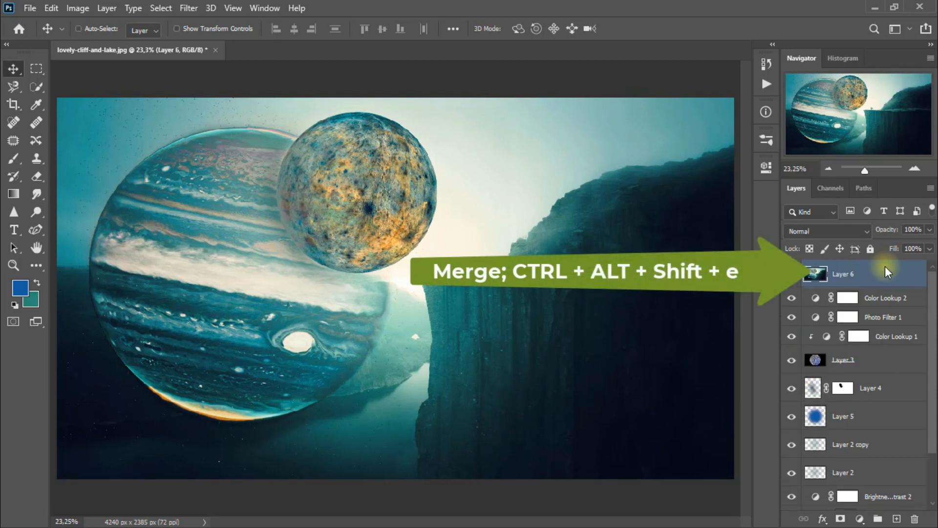
left_click(189, 7)
mouse_move(262, 190)
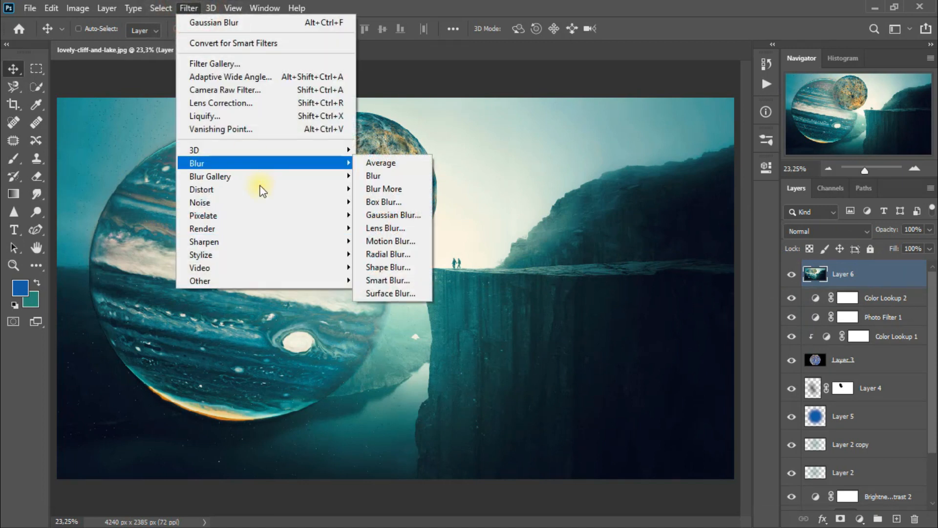
left_click(427, 215)
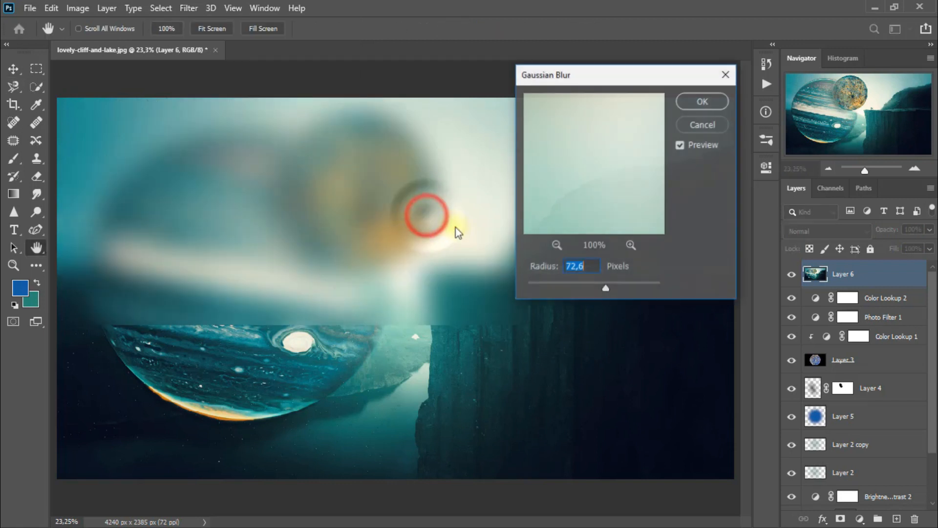
left_click_drag(604, 288, 562, 287)
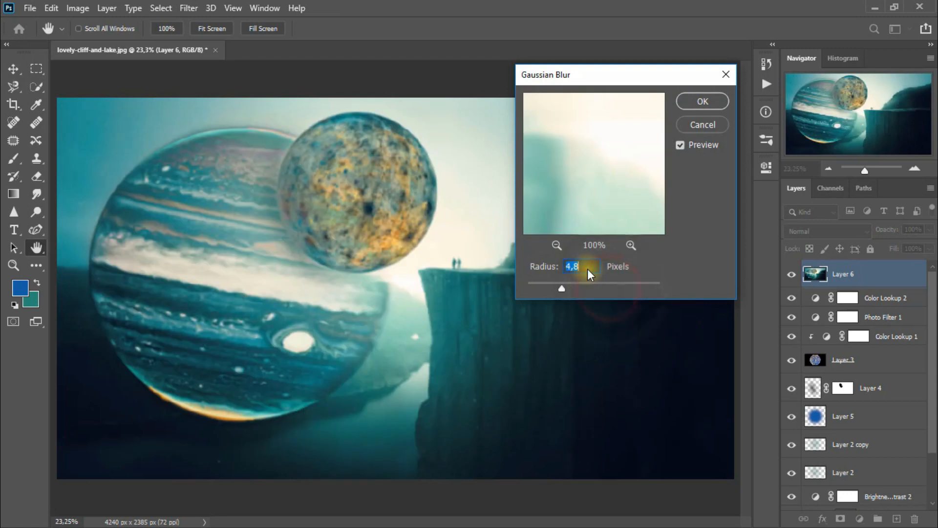
type("9,8")
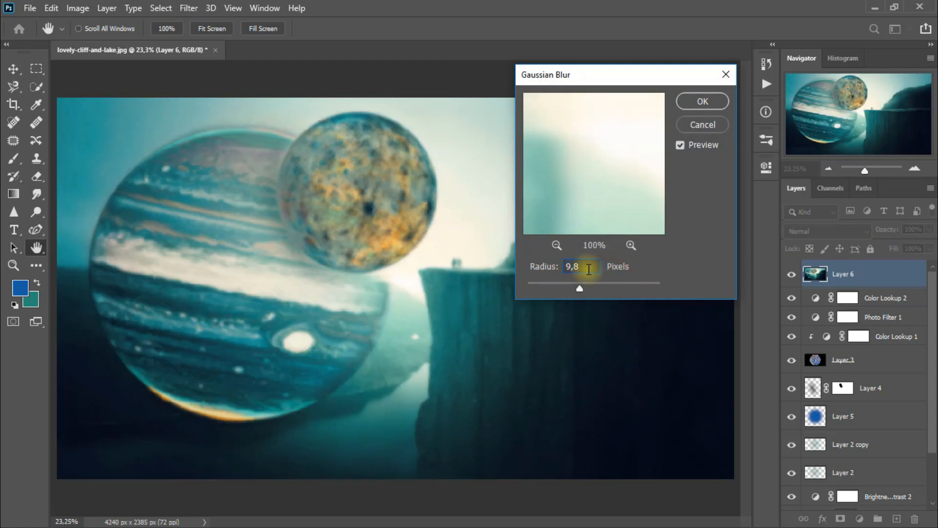
left_click(707, 102)
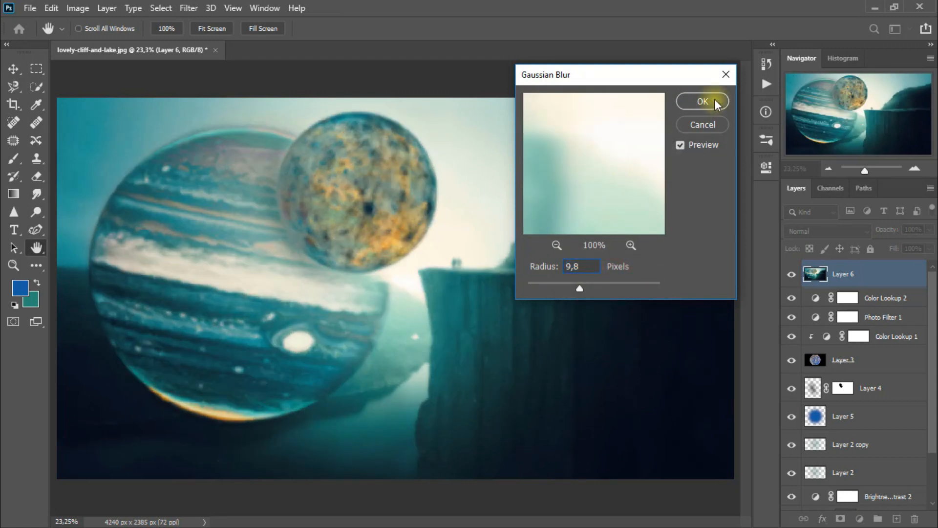
left_click(715, 102)
key("v")
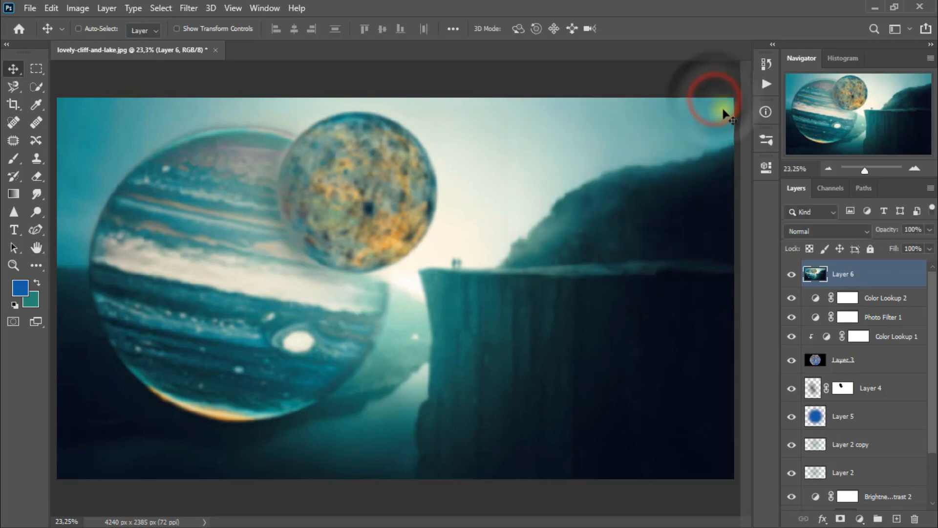
- Set the blurred merged layer's blend mode to Lighten and compare the image with and without it
left_click(824, 230)
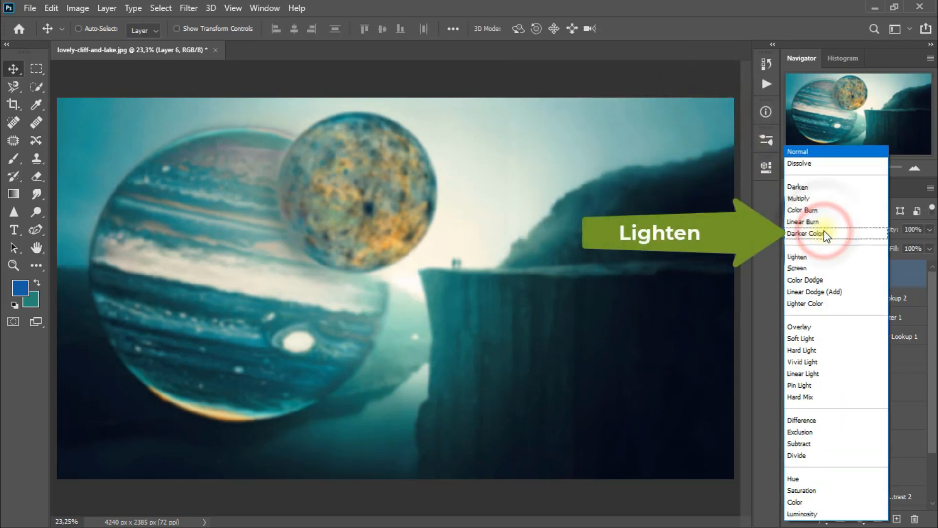
left_click(825, 257)
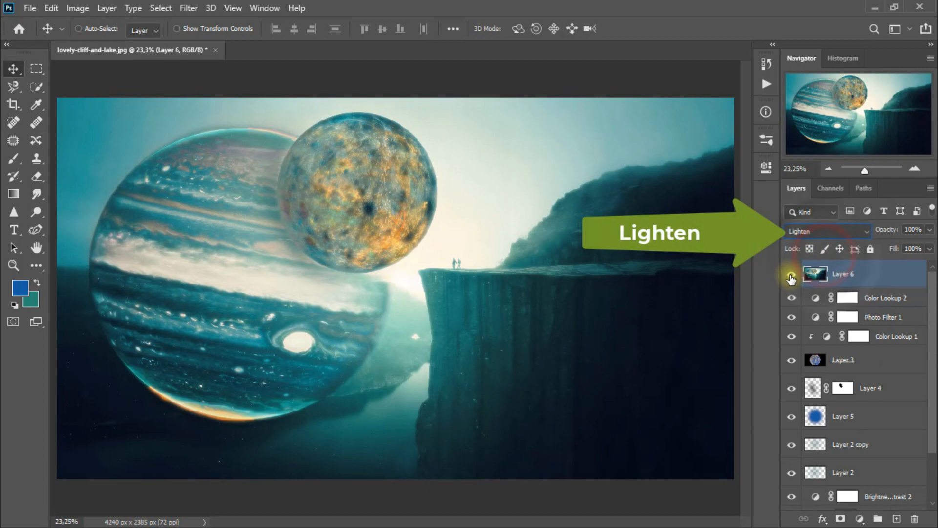
left_click(791, 275)
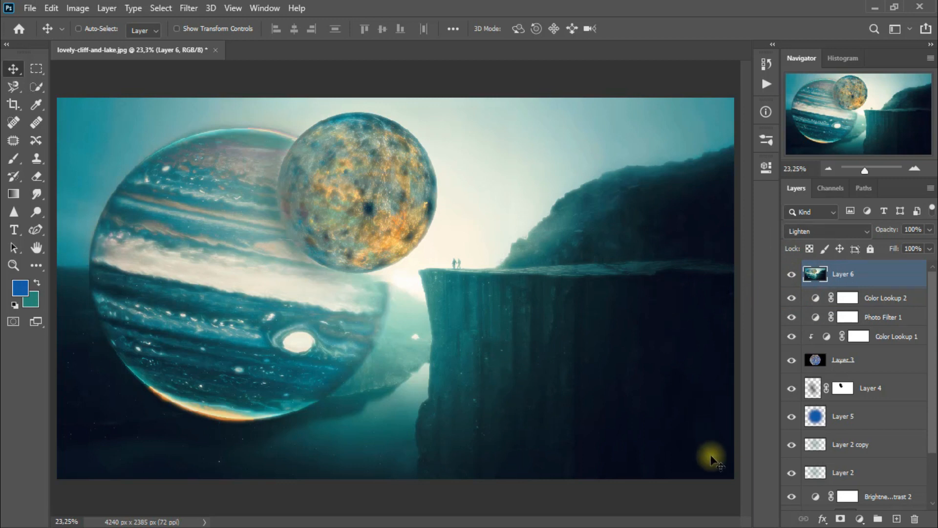
- Add a Hue/Saturation adjustment layer above Layer 6 using the Yellow Boost preset
left_click(861, 519)
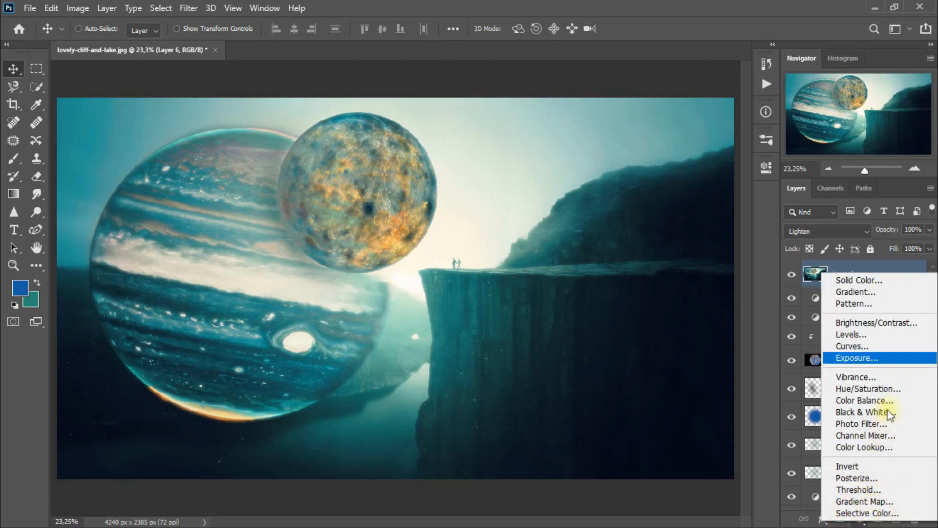
left_click(892, 389)
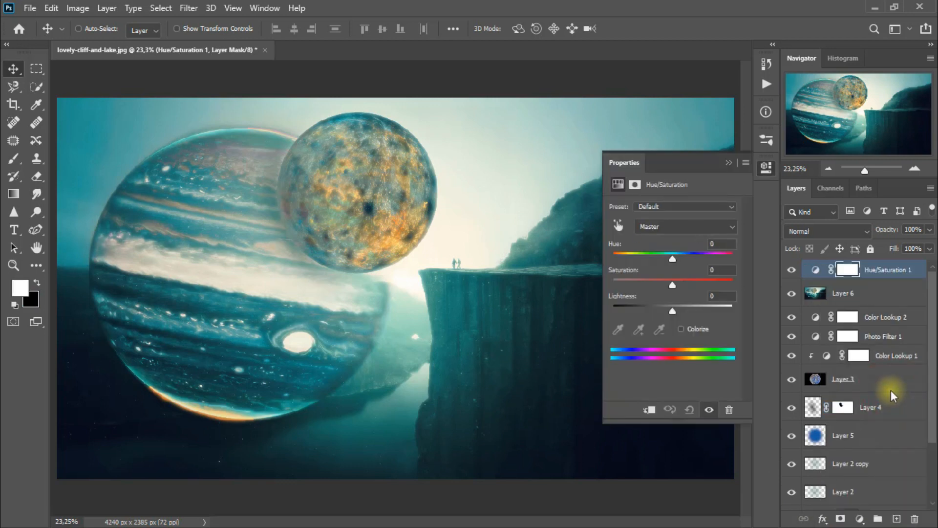
left_click(680, 209)
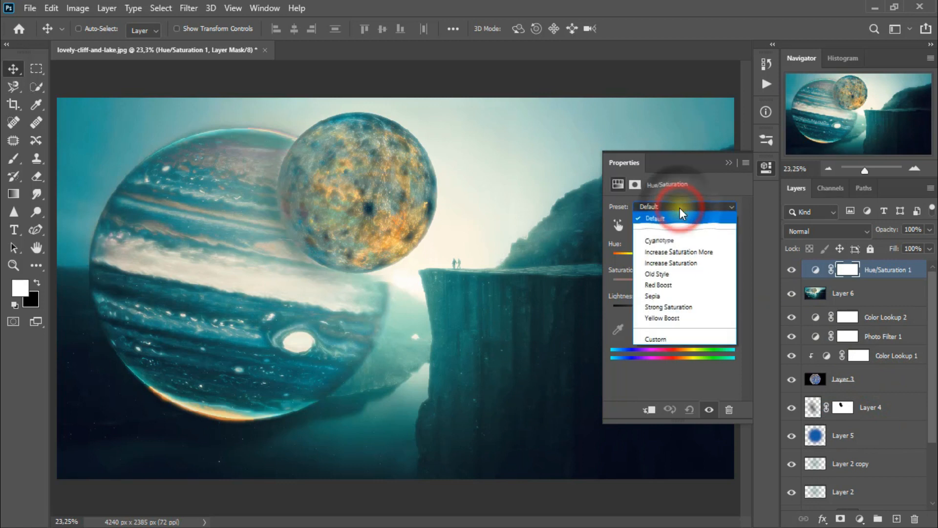
left_click(718, 321)
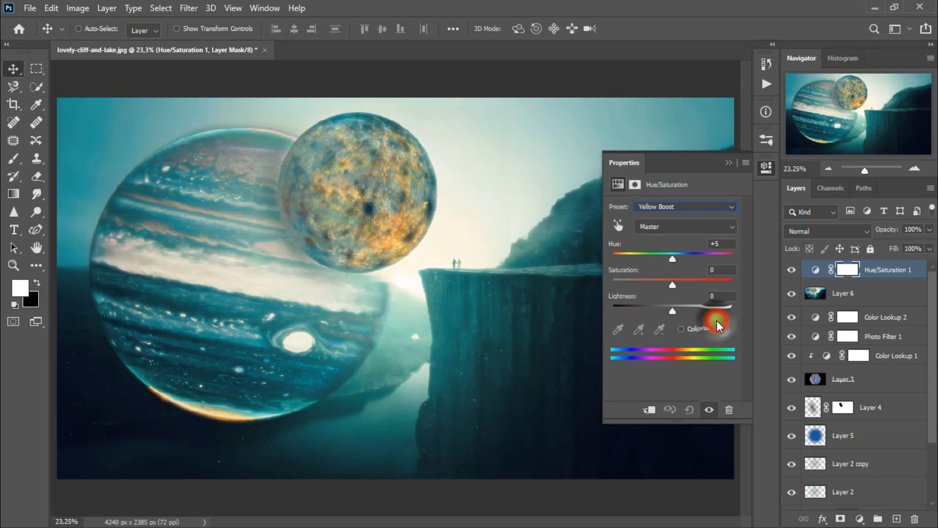
left_click(728, 159)
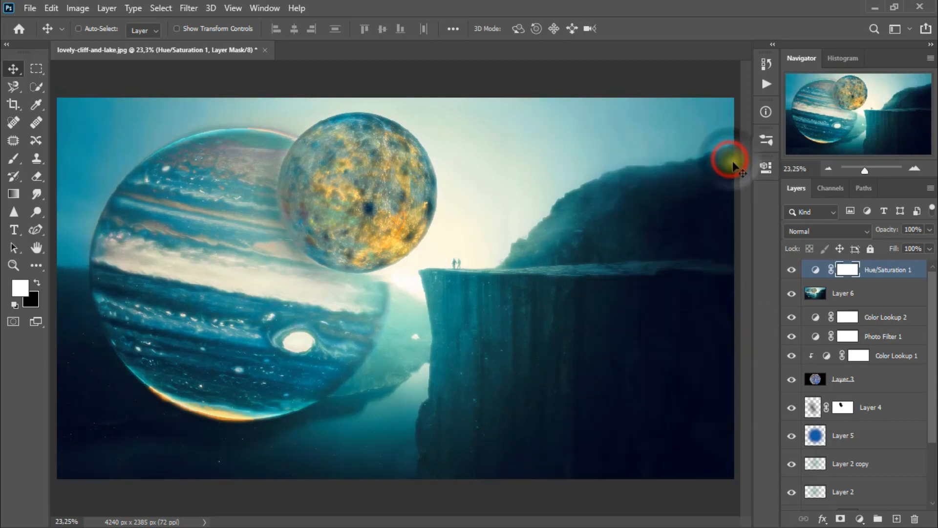
- Set the Hue/Saturation 1 layer's blend mode to Luminosity and compare the image with and without it
left_click(808, 231)
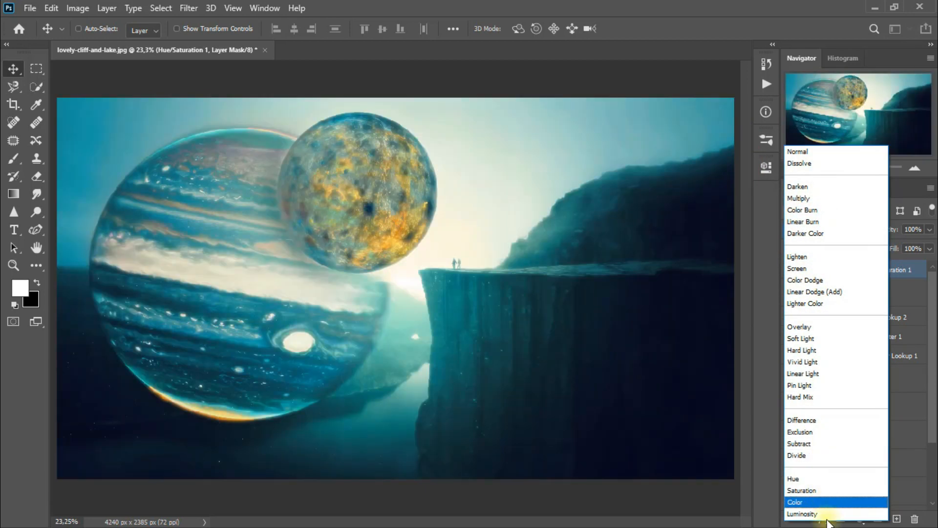
left_click(833, 512)
left_click(788, 271)
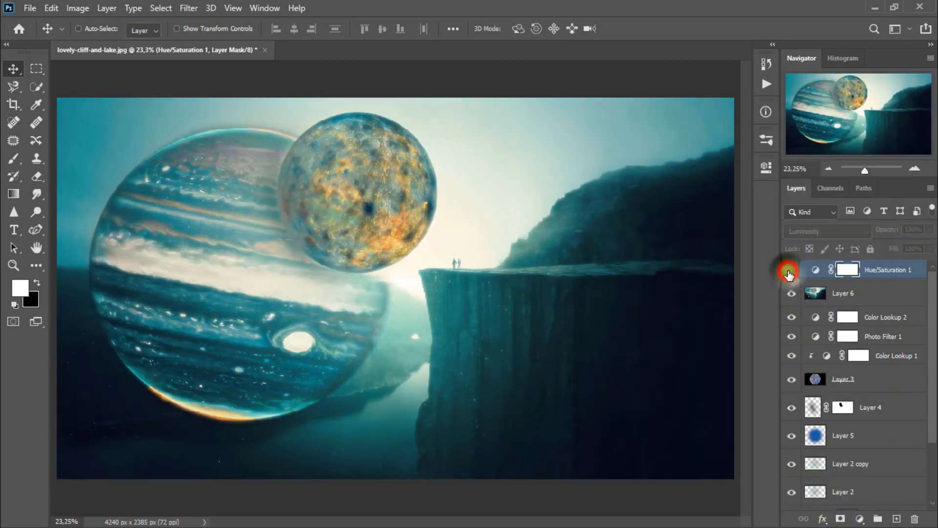
left_click(788, 272)
left_click(791, 270)
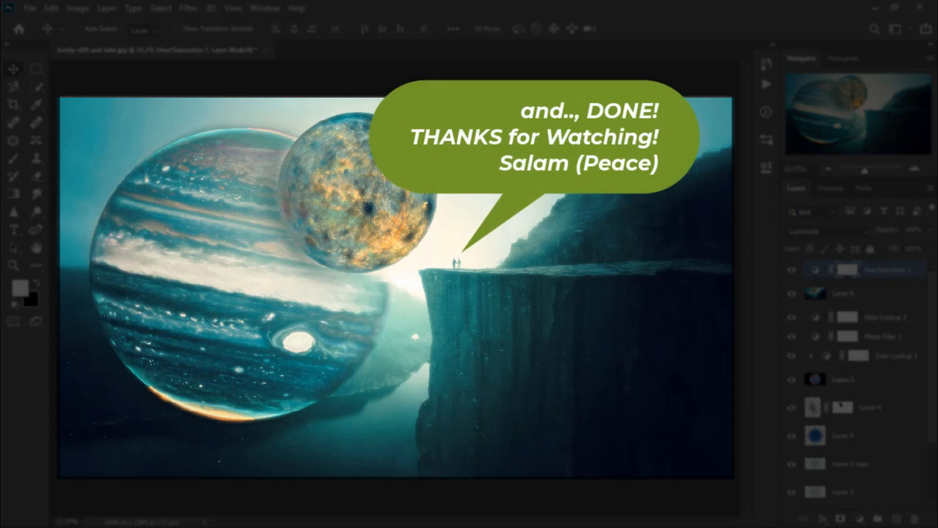
scroll(855, 381, "down", 3)
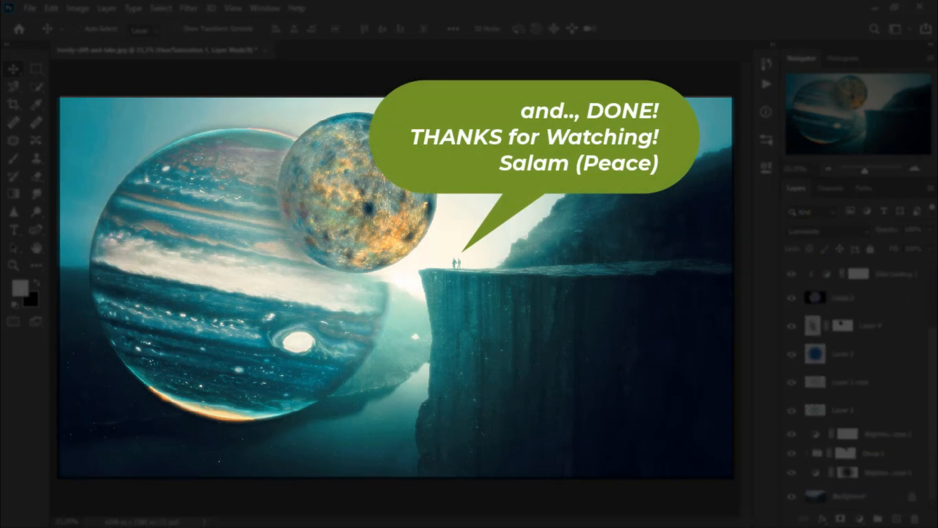
scroll(855, 381, "up", 3)
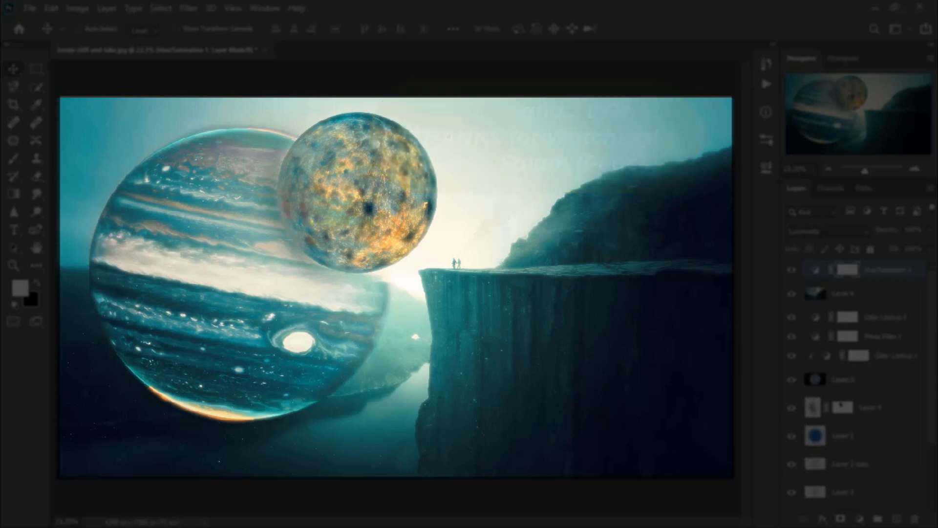